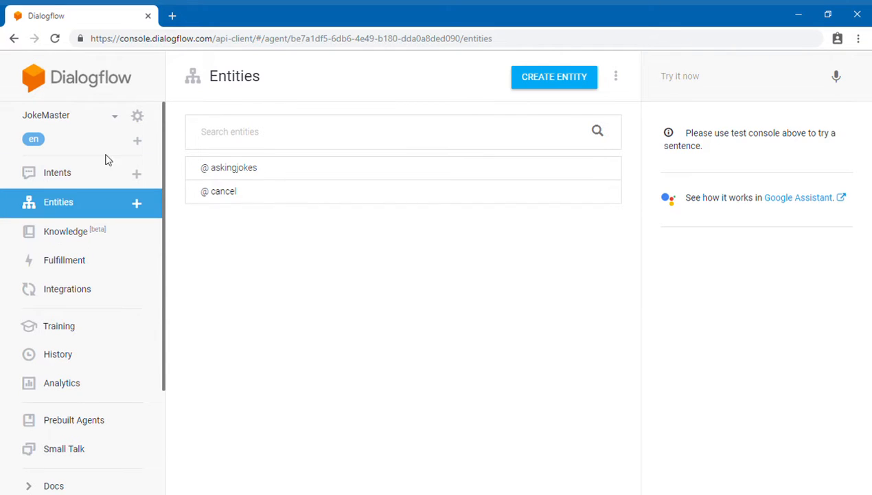
Step: Open the Default Welcome Intent and examine its events, training phrases, action and text responses
left_click(78, 184)
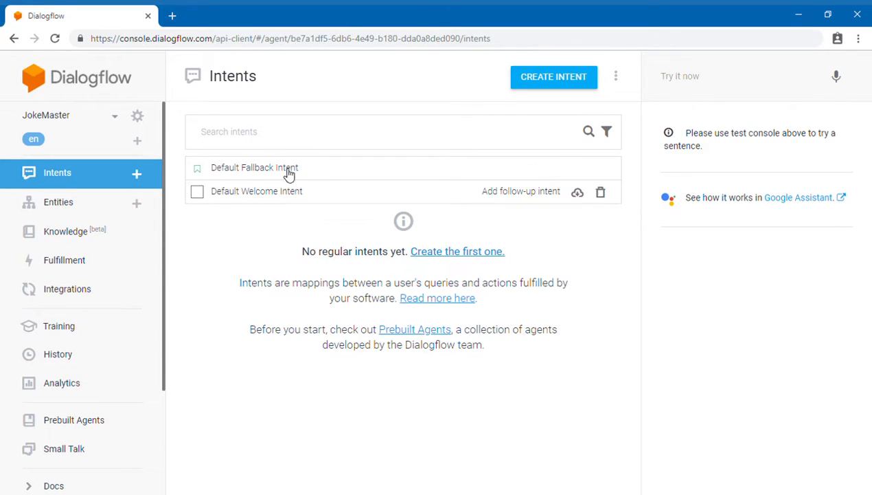
left_click(314, 195)
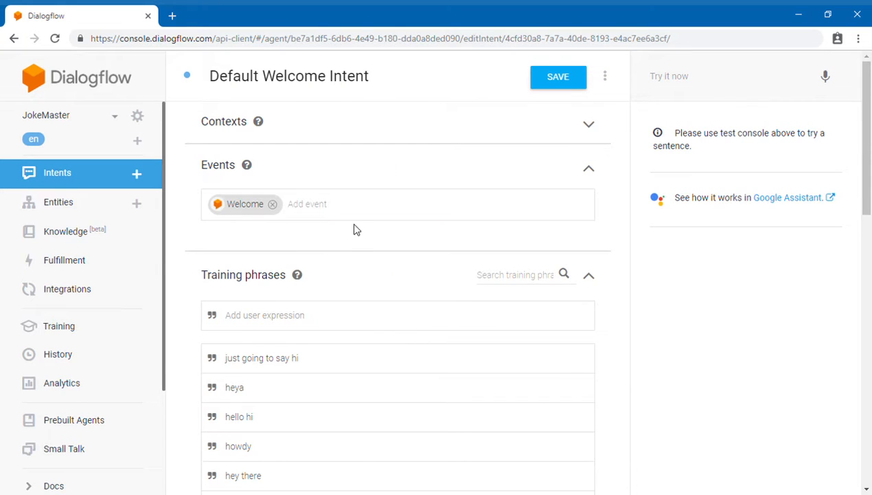
scroll(759, 192, "down", 1)
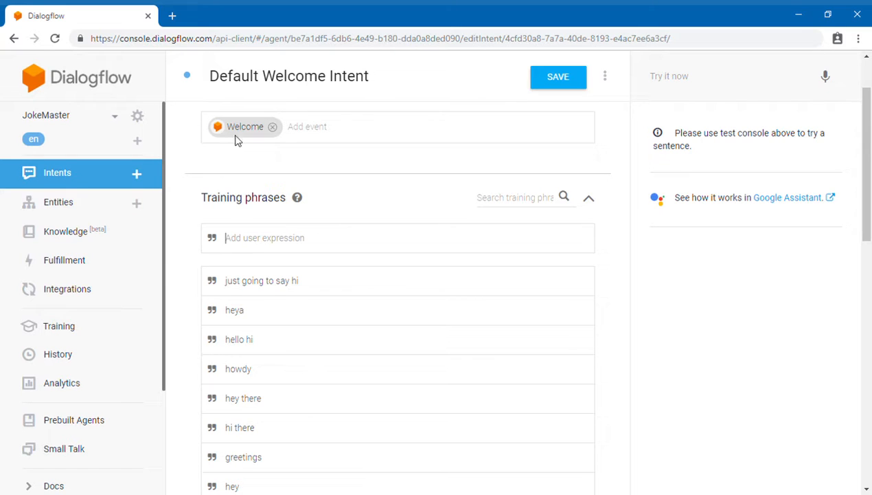
scroll(869, 155, "down", 1)
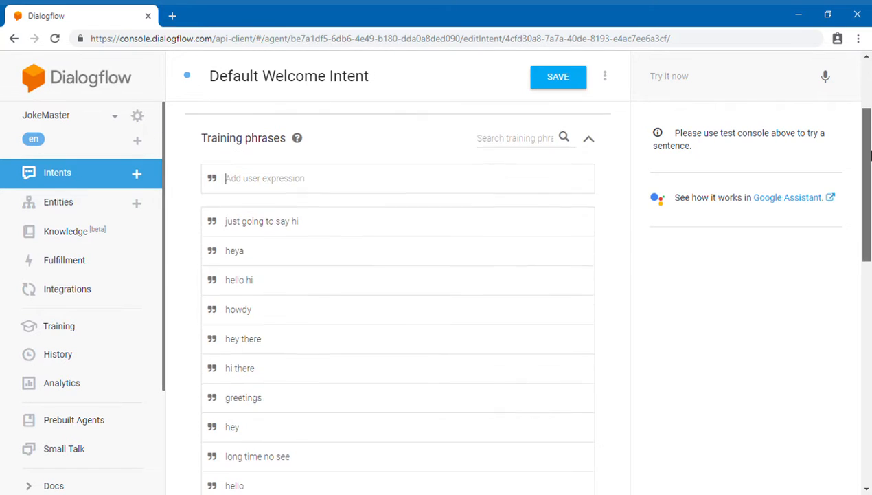
scroll(870, 155, "down", 1)
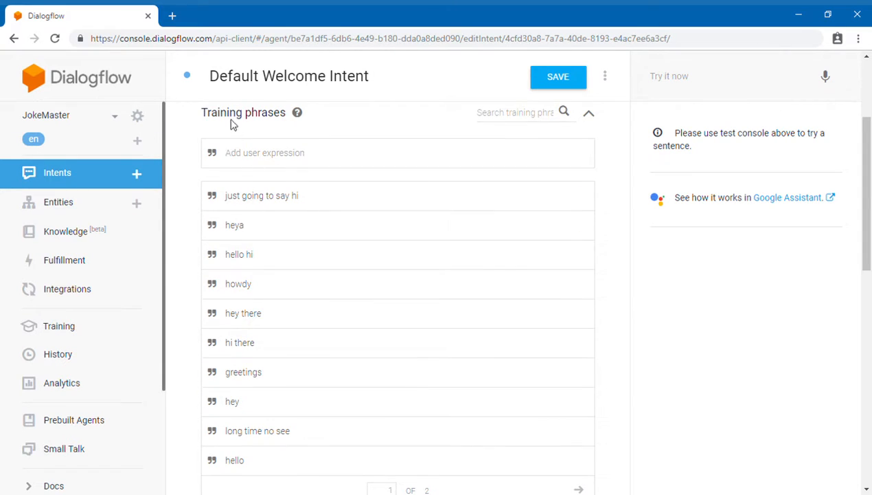
scroll(288, 209, "down", 1)
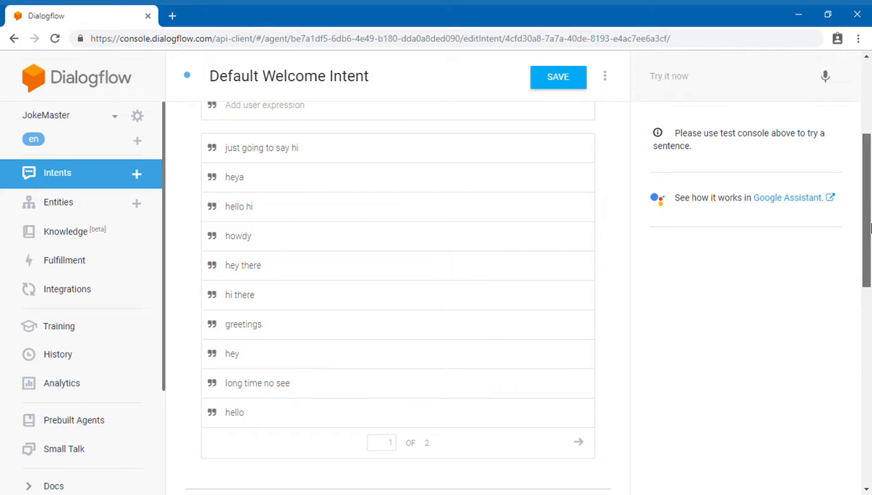
scroll(869, 229, "up", 1)
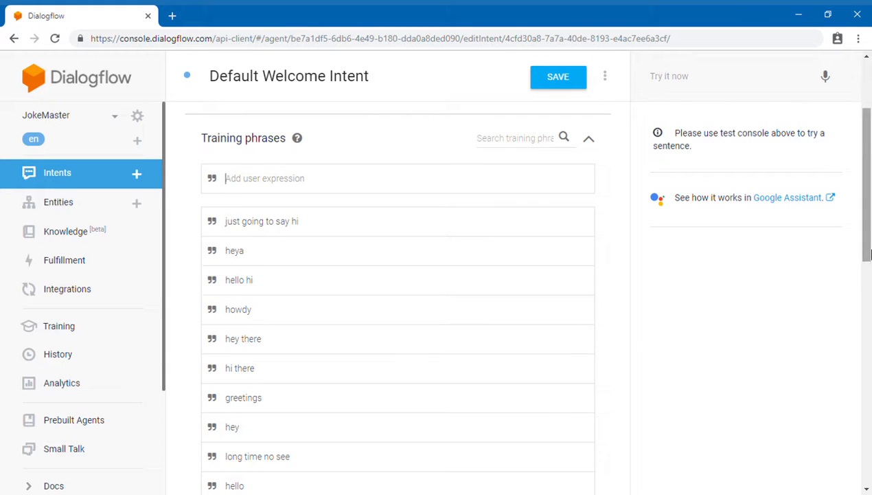
scroll(869, 254, "down", 6)
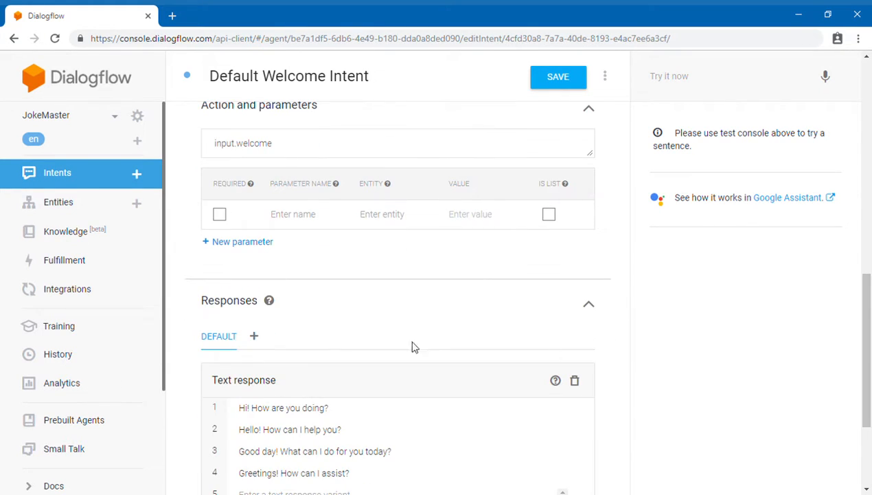
scroll(535, 328, "down", 2)
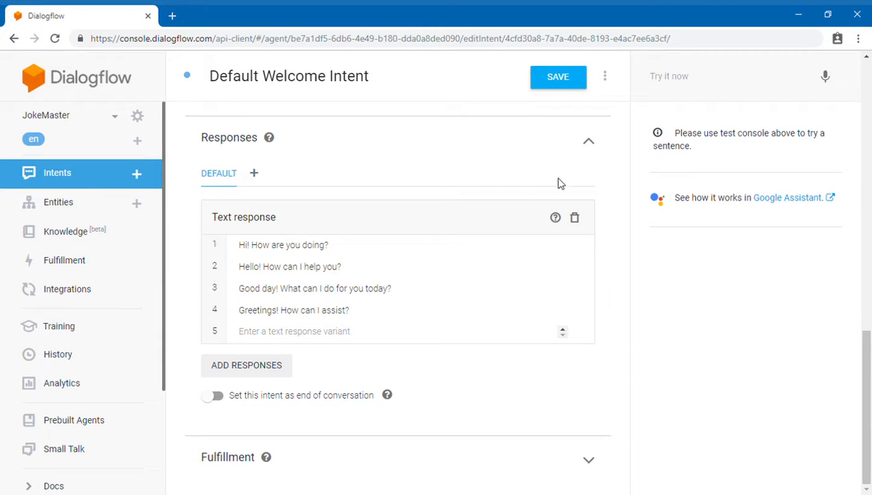
Step: Test the agent in the test console with the message "hi"
left_click(674, 89)
type("hu")
key("BackSpace")
type("i")
key("Return")
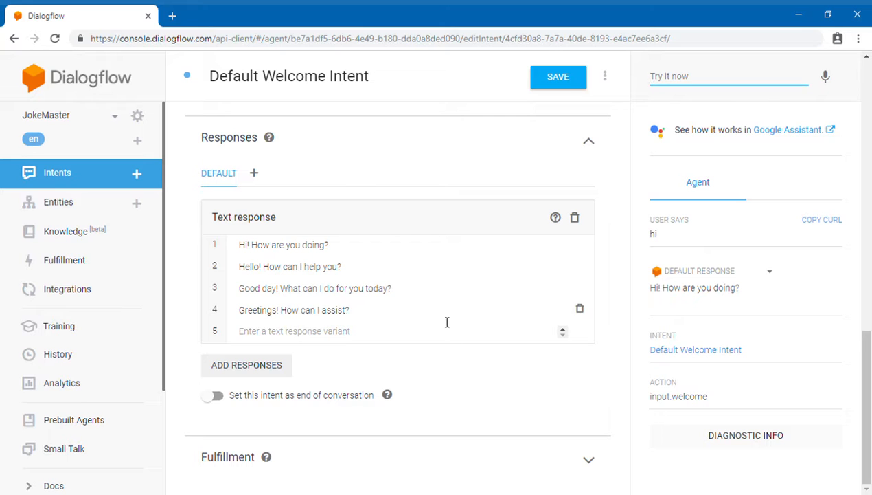
Step: In the Default Fallback Intent, append "You can ask me for some funny jokes" to the first text response
scroll(329, 292, "up", 10)
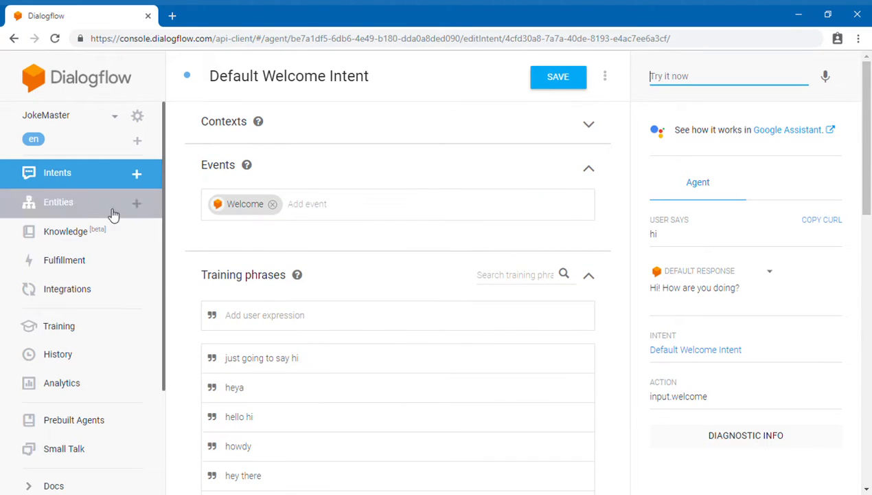
left_click(88, 184)
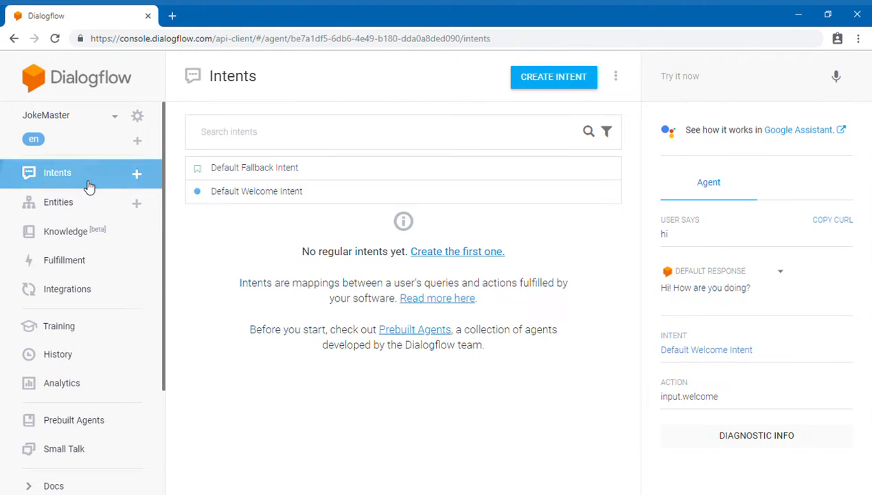
left_click(278, 178)
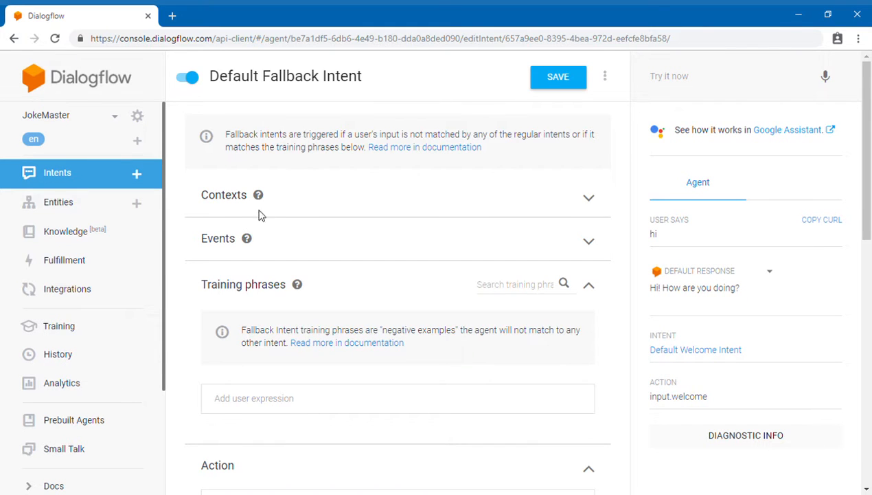
left_click_drag(868, 138, 870, 209)
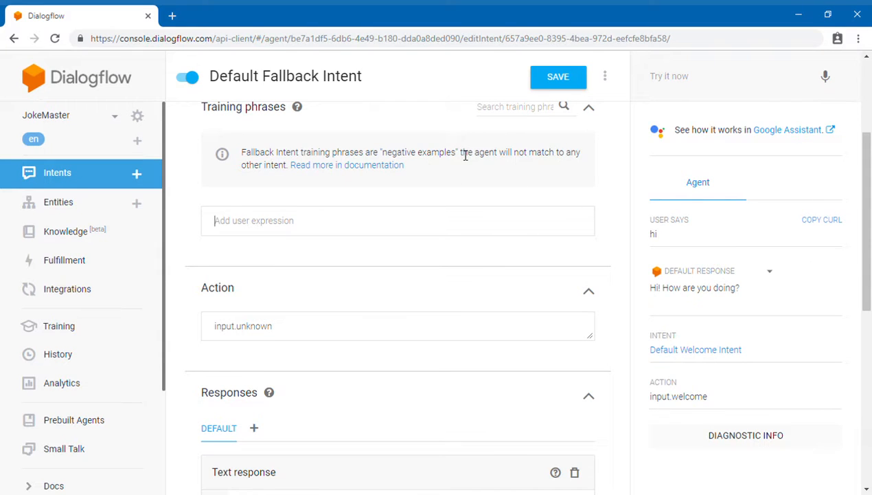
scroll(389, 239, "down", 6)
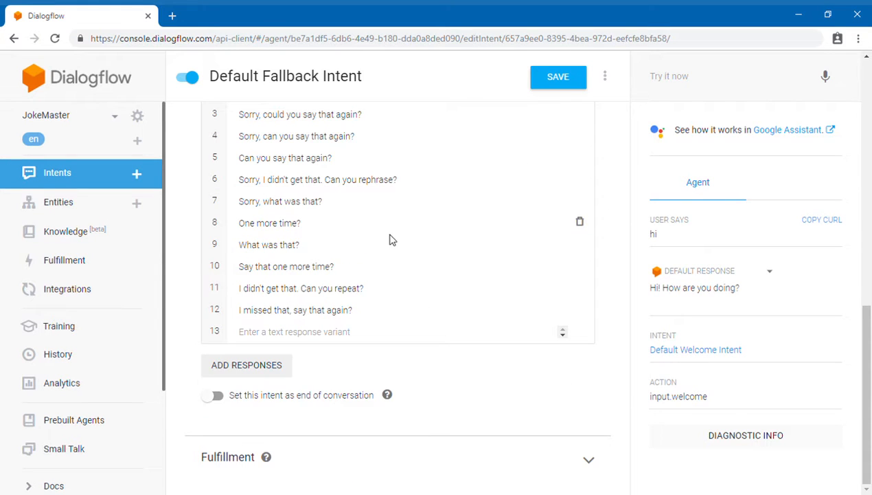
scroll(431, 268, "up", 2)
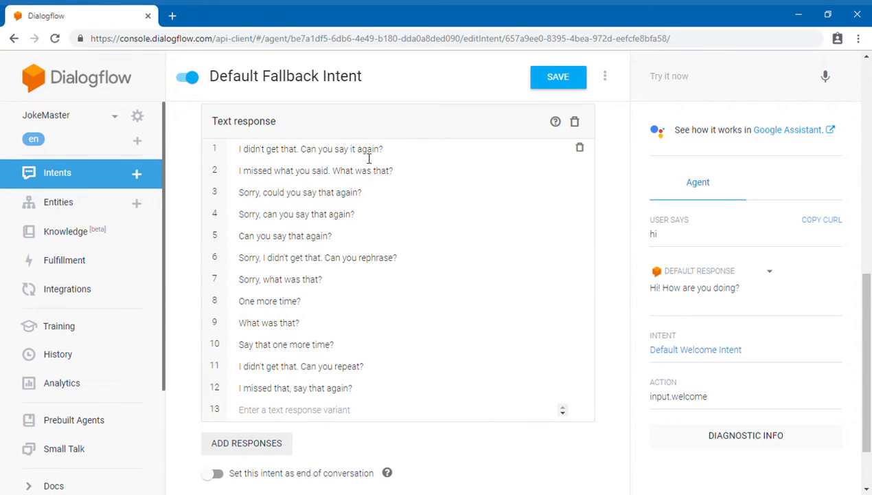
left_click(423, 156)
type("You can ask me for some")
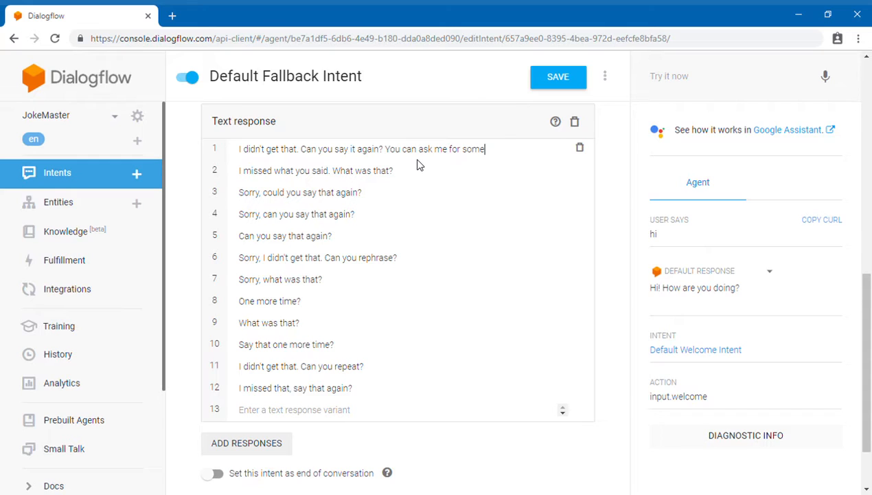
type(" funny jokes")
double_click(478, 151)
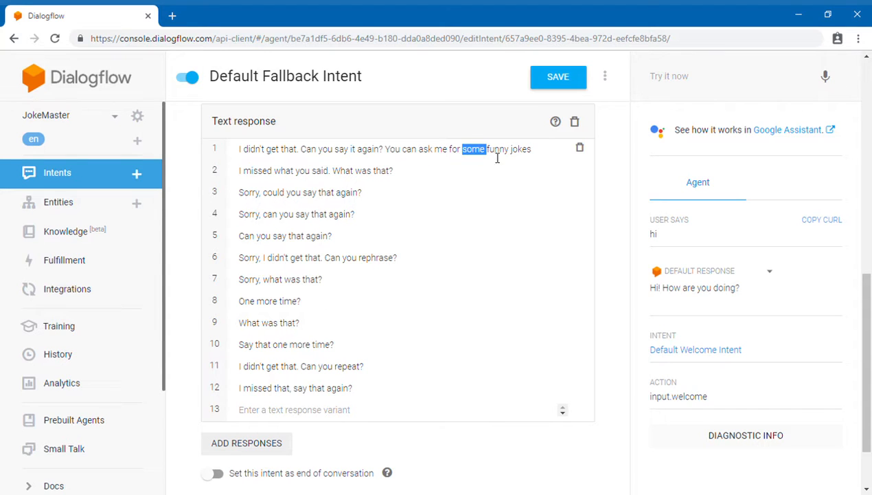
left_click(542, 159)
Step: Copy the sentence "You can ask me for some funny jokes" onto the end of fallback responses 2 through 12 and save the intent
left_click_drag(541, 155, 392, 156)
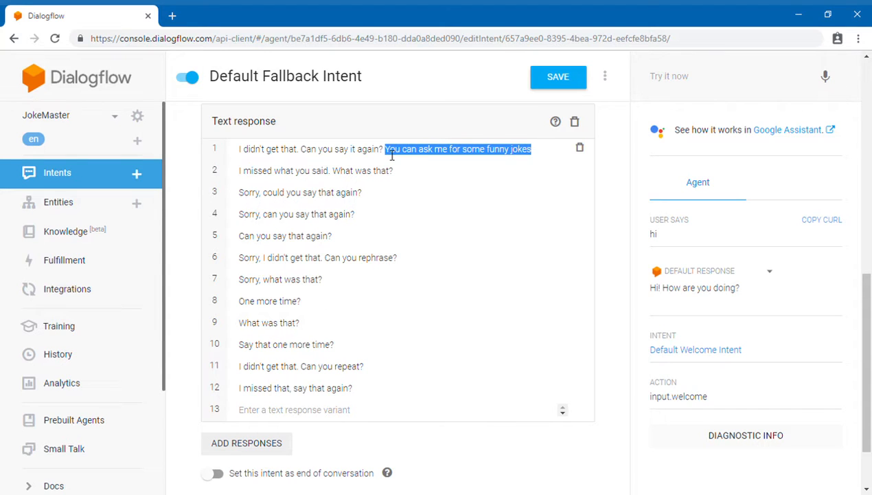
key("ctrl+c")
left_click(405, 171)
key("ctrl+v")
left_click(407, 196)
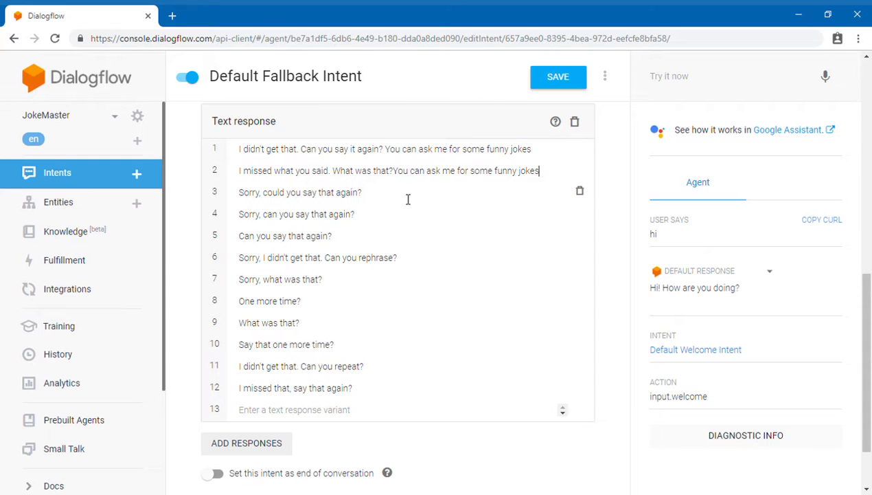
key("ctrl+v")
left_click(393, 218)
key("ctrl+v")
left_click(376, 238)
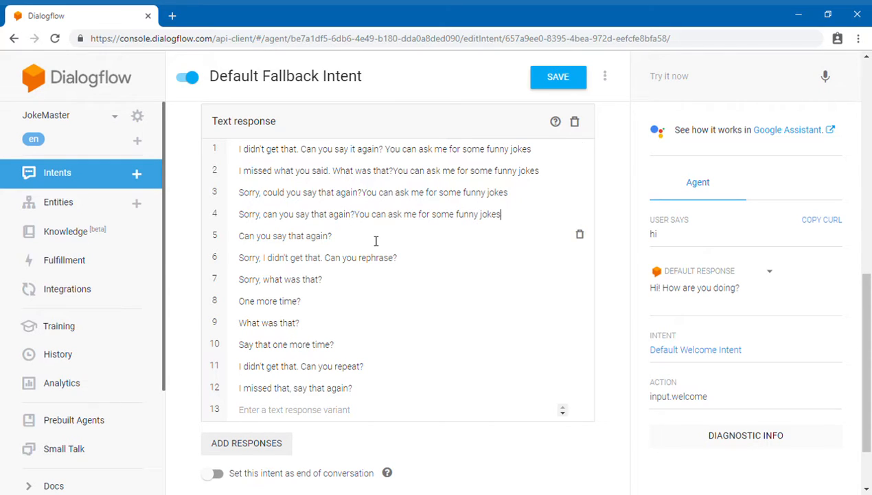
key("ctrl+v")
left_click(427, 261)
key("ctrl+v")
left_click(356, 283)
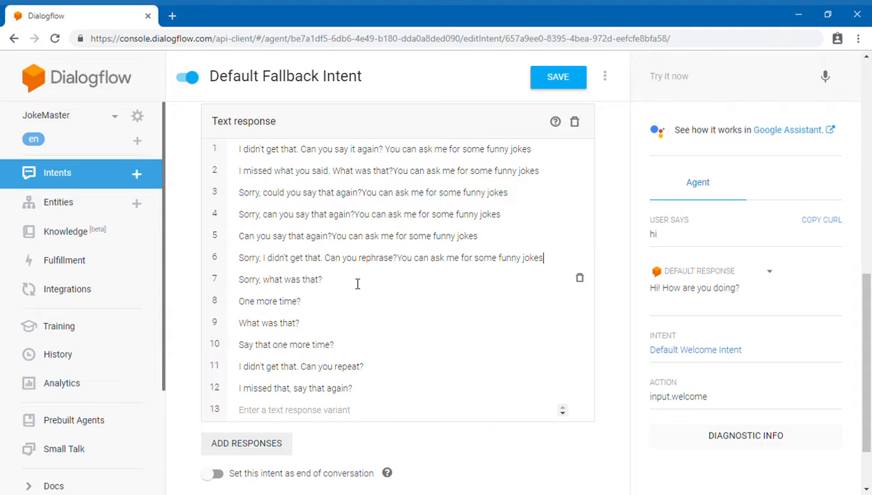
key("ctrl+v")
left_click(353, 307)
key("ctrl+v")
left_click(353, 326)
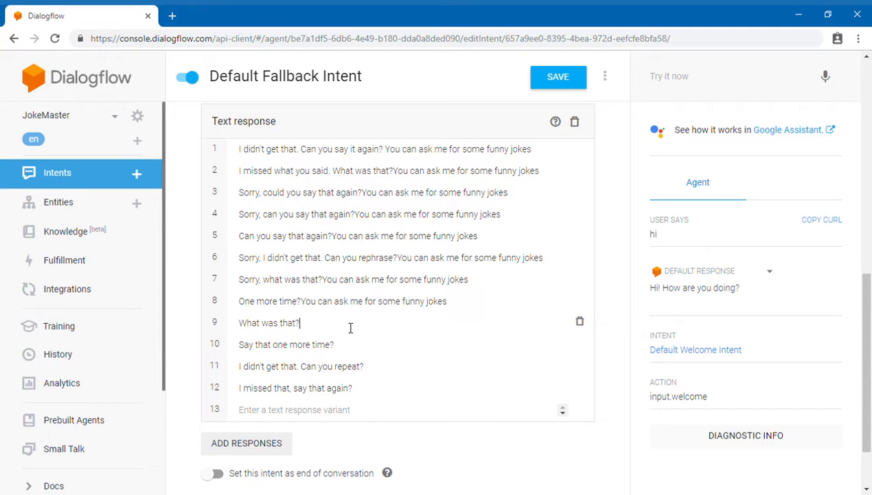
key("ctrl+v")
left_click(357, 350)
key("ctrl+v")
left_click(376, 364)
key("ctrl+v")
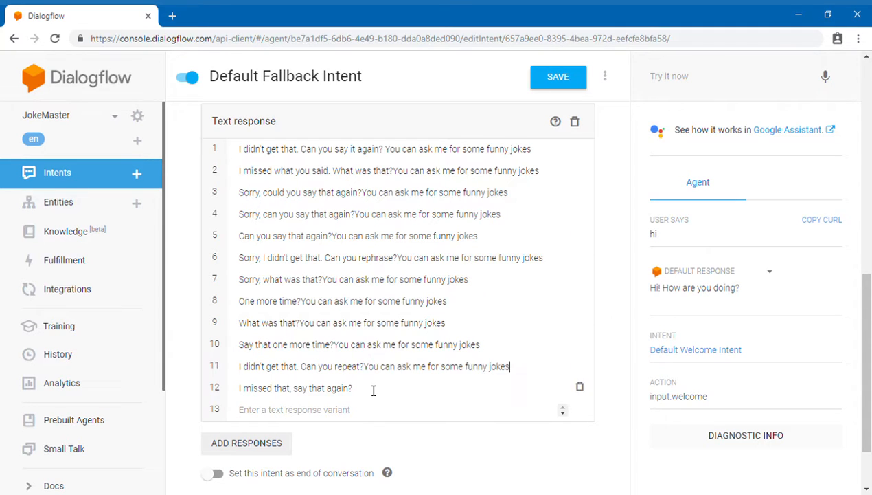
left_click(373, 392)
key("ctrl+v")
scroll(180, 350, "down", 2)
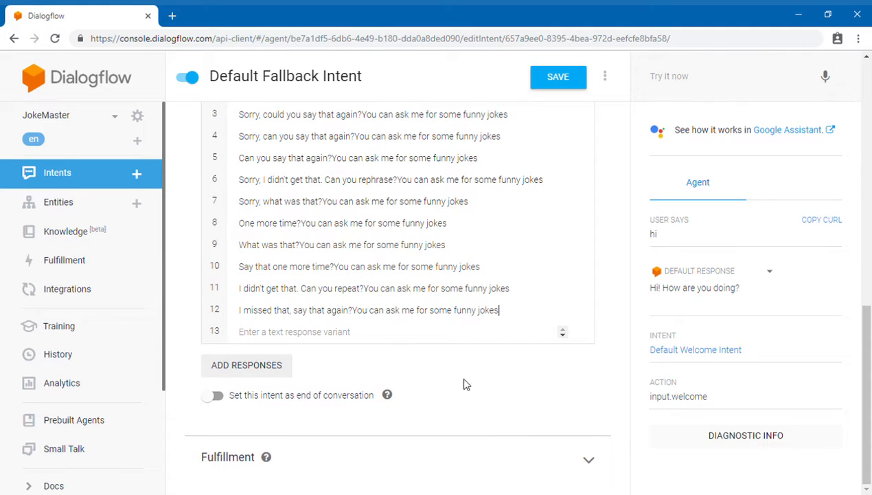
scroll(869, 141, "up", 1)
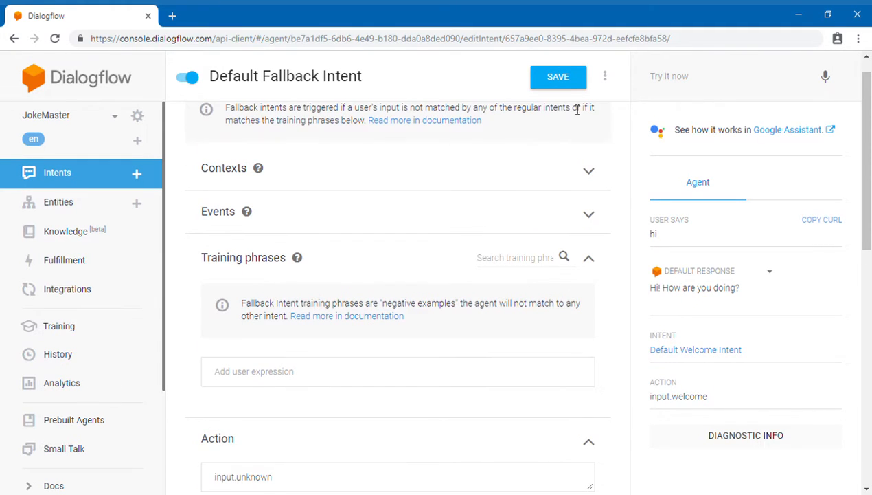
left_click(571, 83)
Step: Create a new intent named "end" and add "cancel" as its first training phrase
left_click(136, 177)
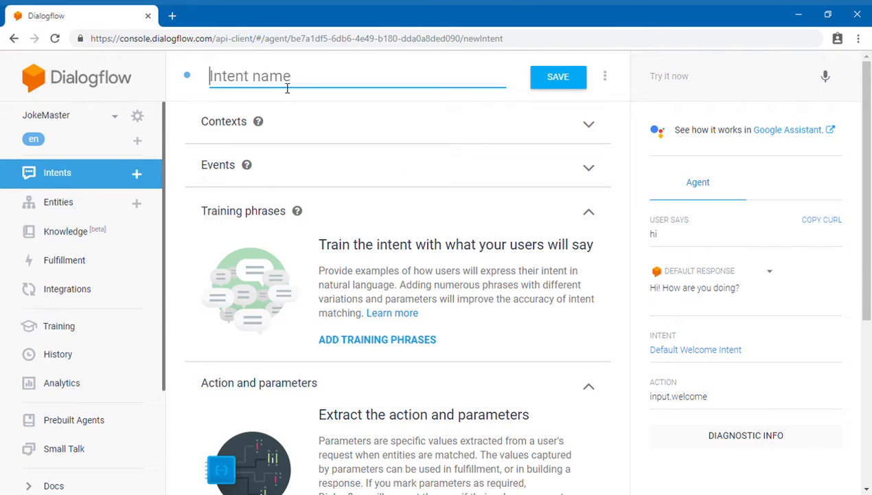
type("end")
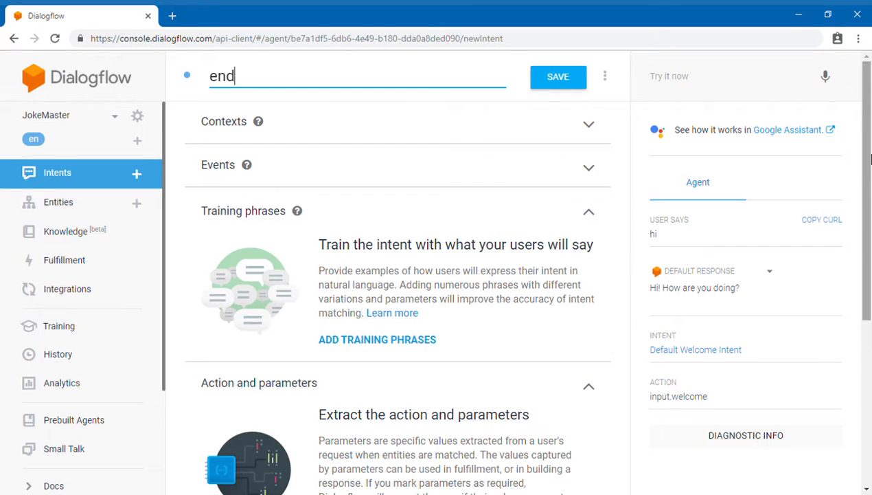
scroll(277, 265, "down", 1)
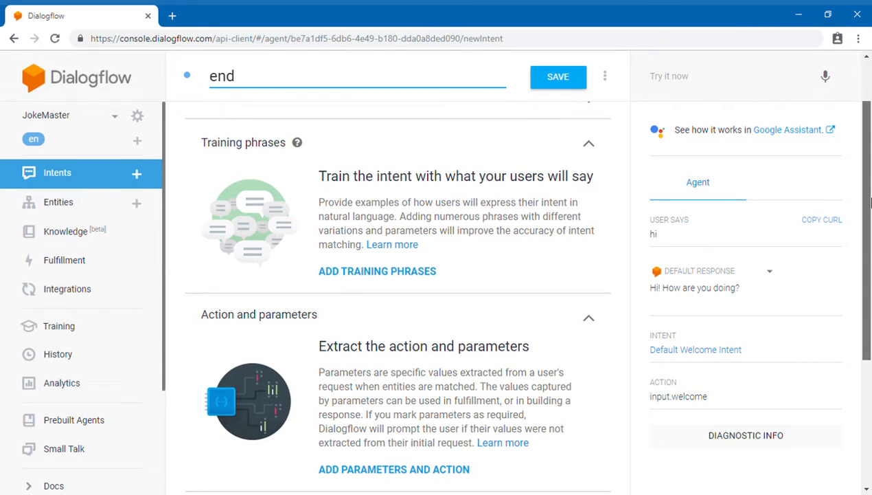
left_click(368, 273)
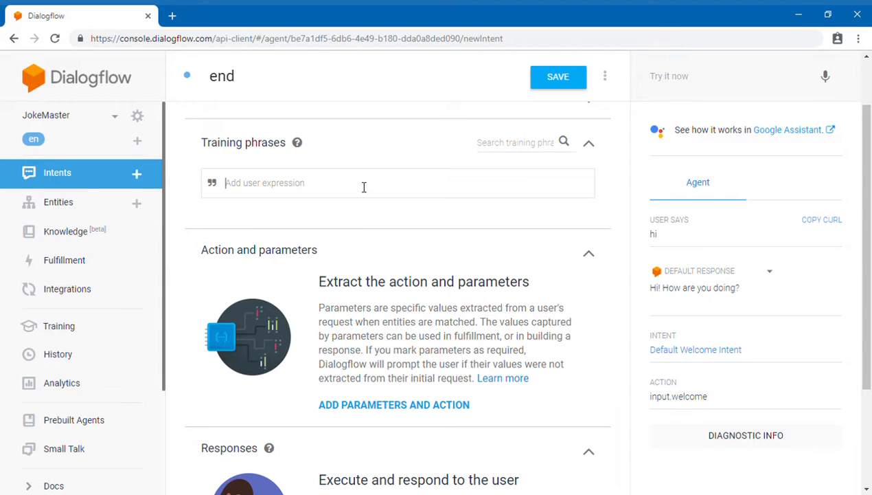
type("cancell")
key("Return")
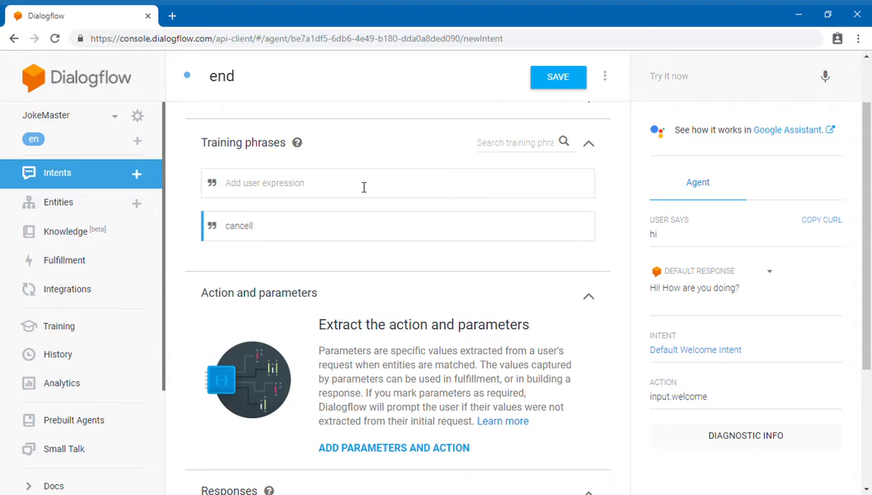
left_click(278, 238)
key("BackSpace")
left_click(268, 189)
double_click(251, 227)
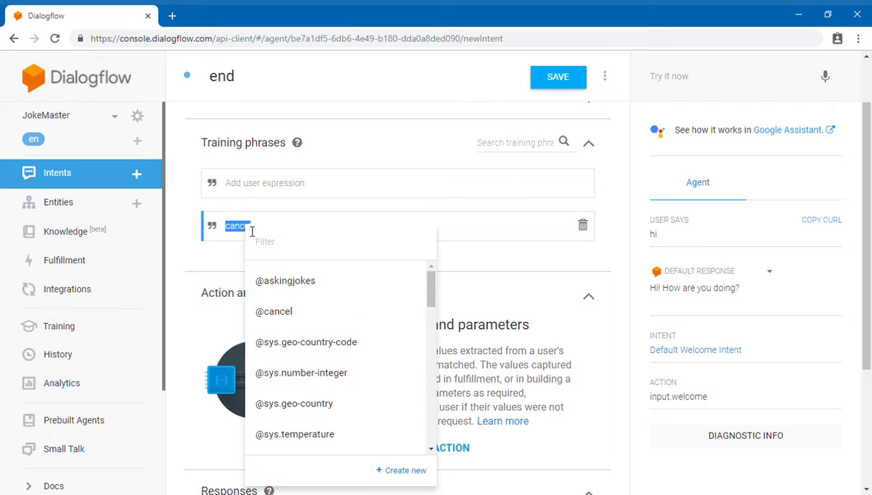
left_click(288, 315)
left_click(252, 183)
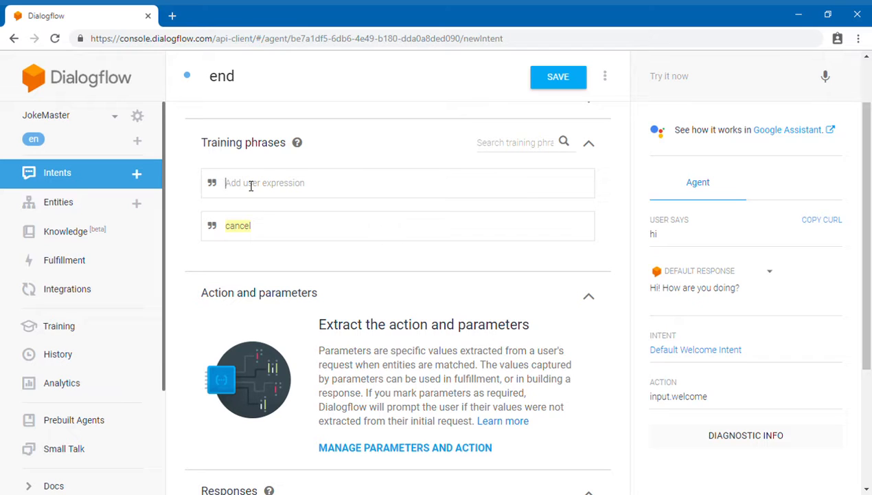
type("stop")
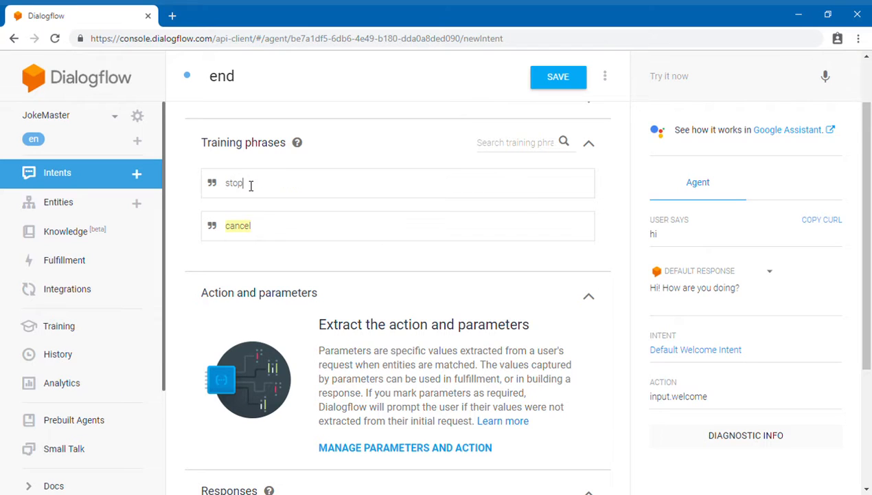
key("Return")
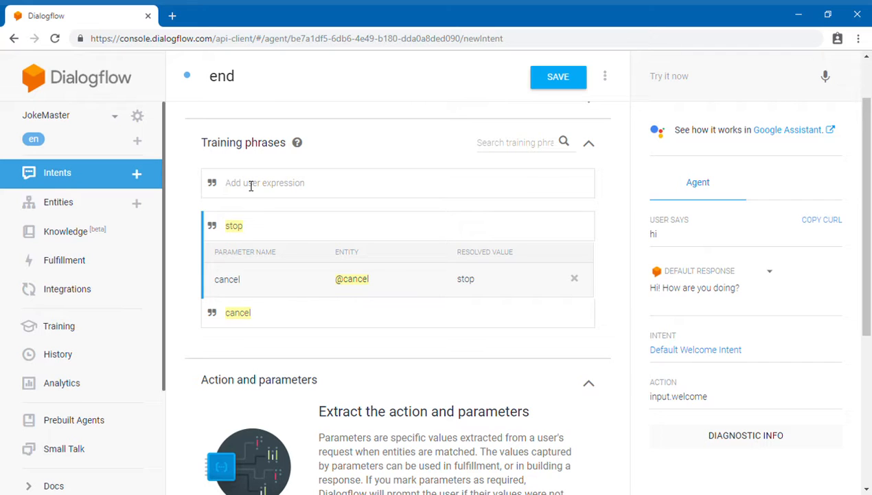
Step: Add "leave" and "stop it" as training phrases of the end intent
type("leave")
key("Return")
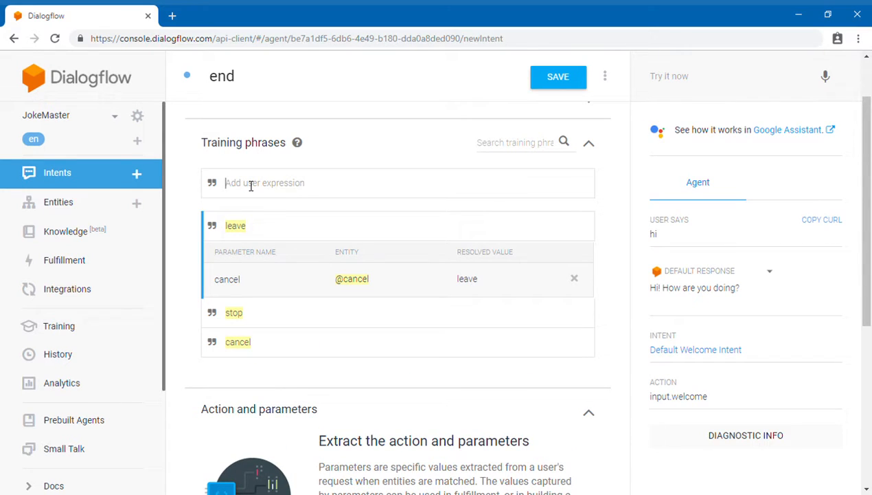
type("stop it")
key("Return")
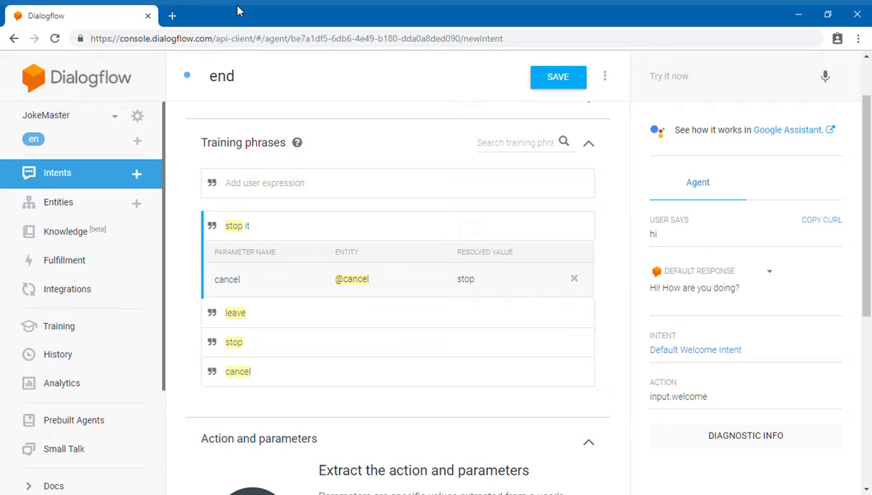
type("bye")
key("Return")
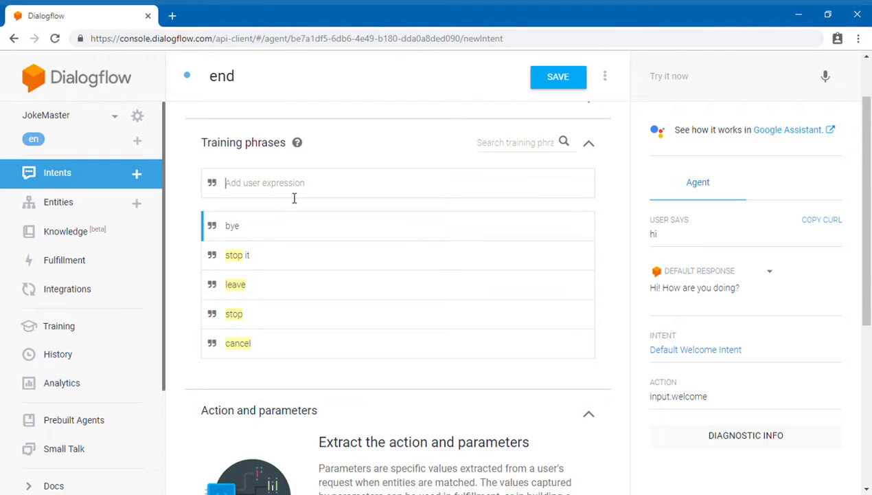
double_click(241, 233)
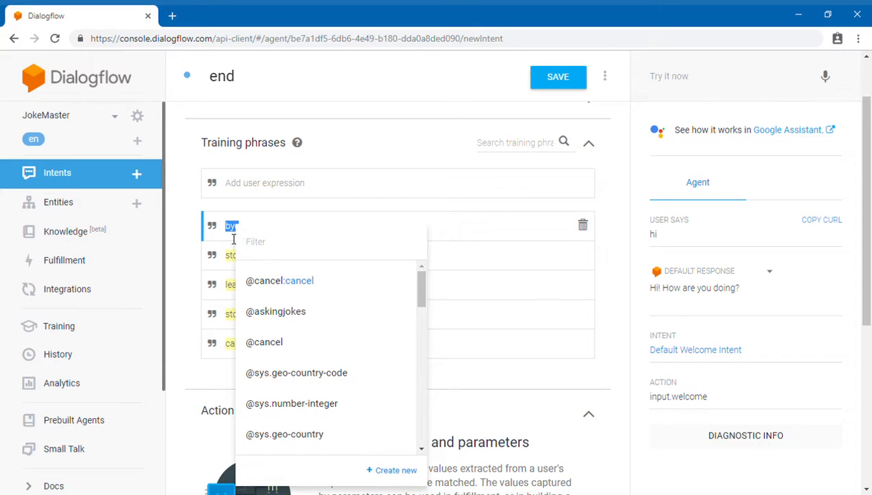
left_click(307, 287)
left_click(262, 189)
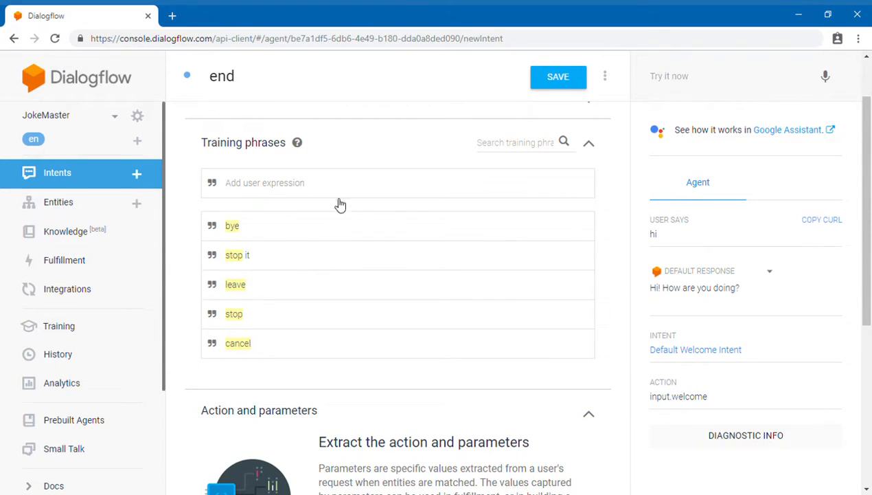
Step: Add the text response "Thank you for using the joke master. See you soon." to the end intent
left_click_drag(868, 204, 869, 364)
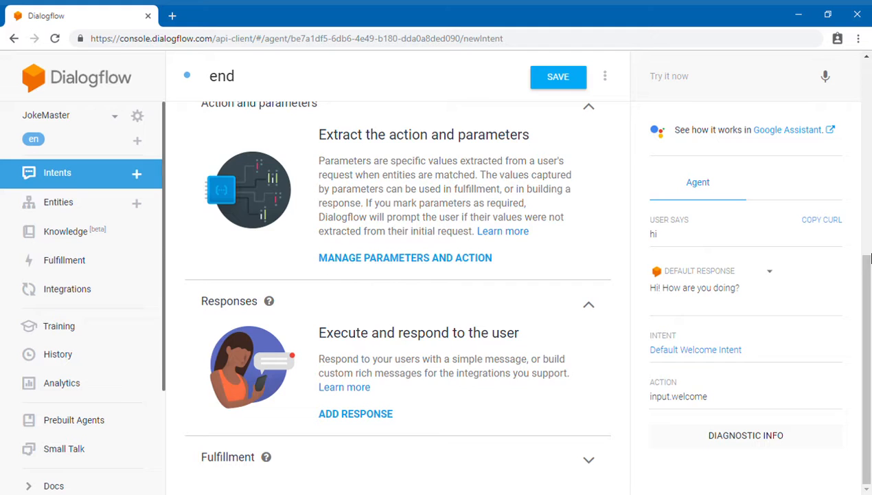
left_click_drag(871, 258, 869, 419)
left_click(345, 415)
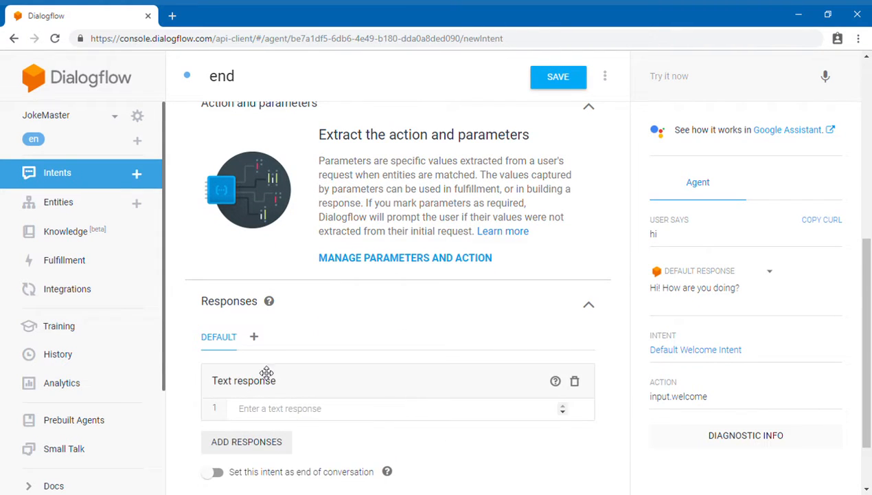
scroll(788, 284, "down", 1)
left_click(269, 340)
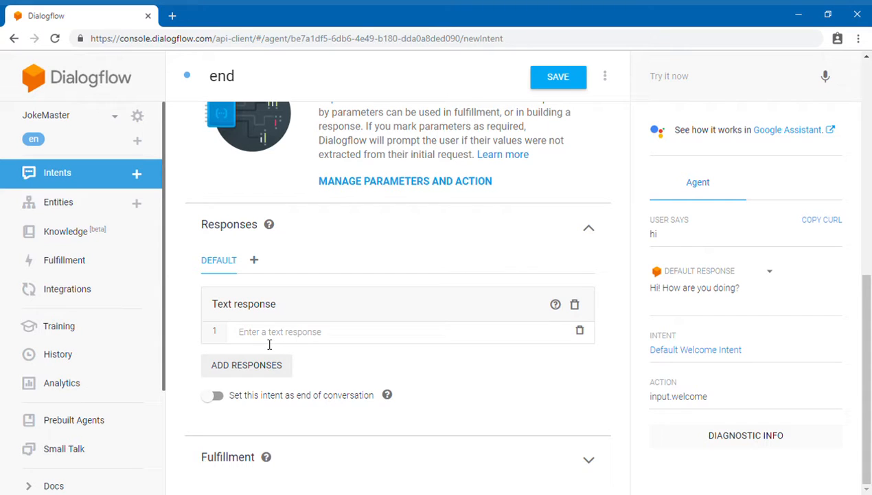
type("Thank you")
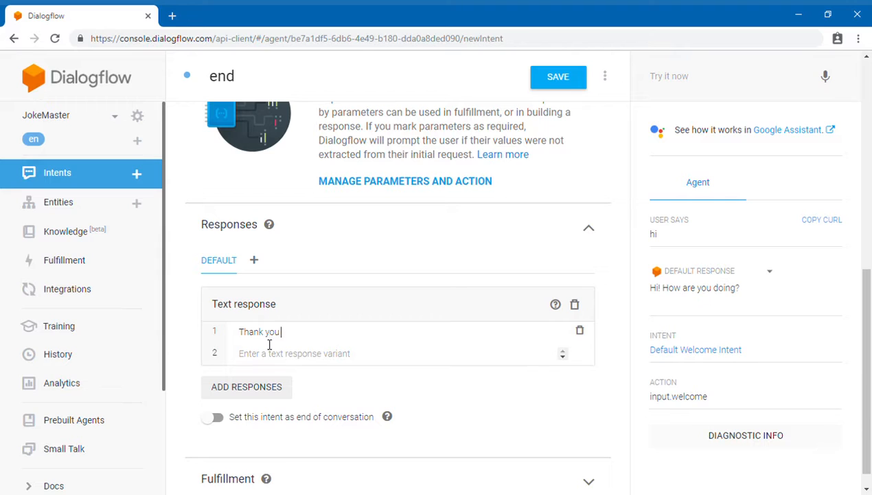
type(" for using")
type(" th")
type("is")
key("BackSpace")
key("BackSpace")
type("e joke master. ")
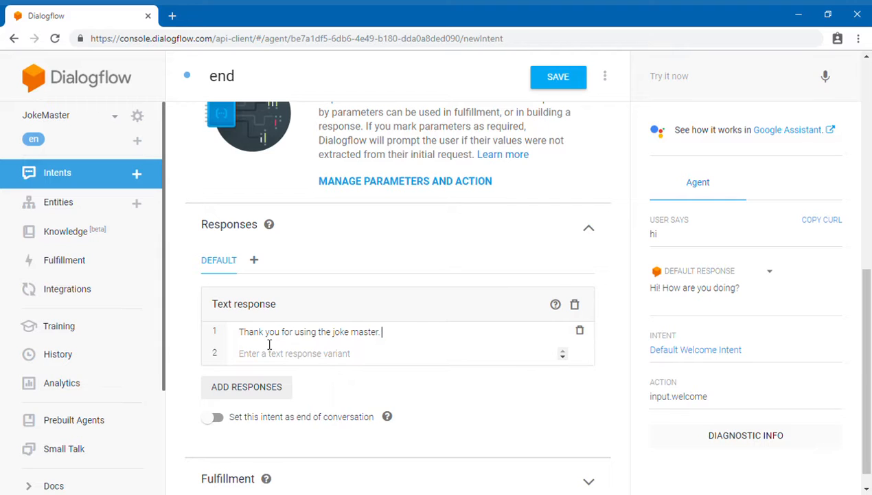
type("See y")
key("BackSpace")
key("BackSpace")
key("BackSpace")
type("you soo")
Step: Add "Bye, See you soon." as the second text response variant
left_click(276, 356)
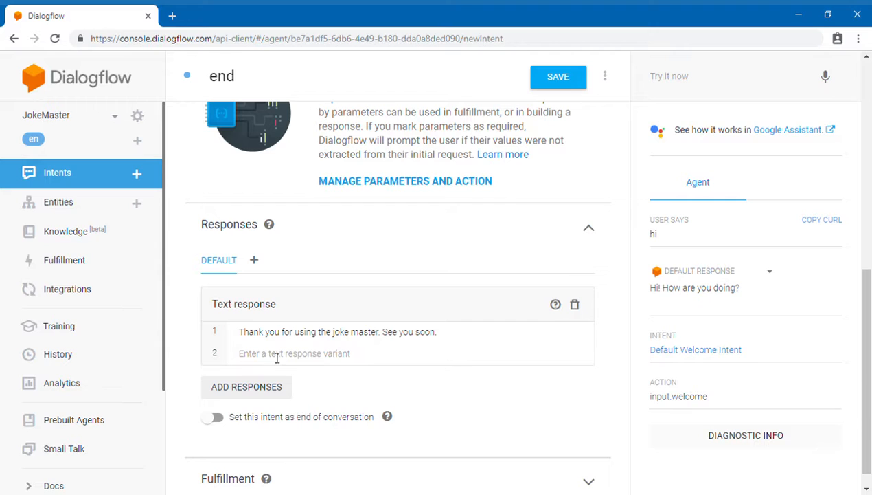
type("Bye")
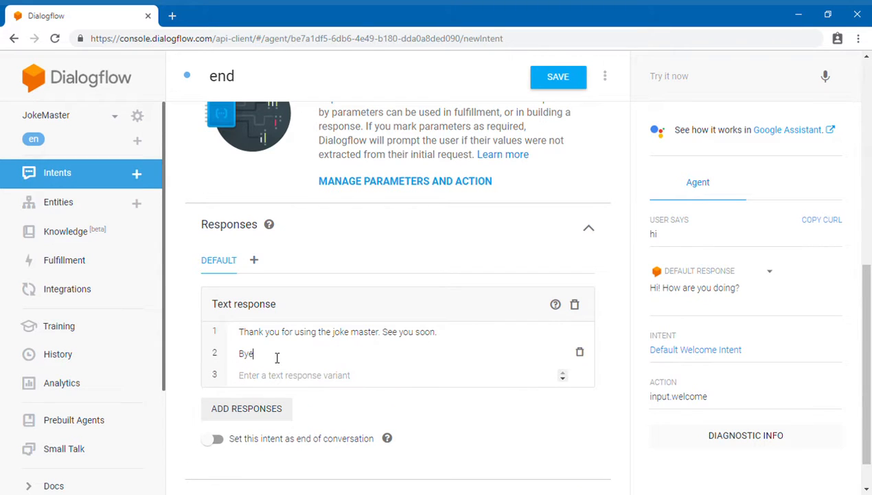
type(", See you soon.")
Step: Test the agent with the message "bye"
left_click(683, 78)
type("bye")
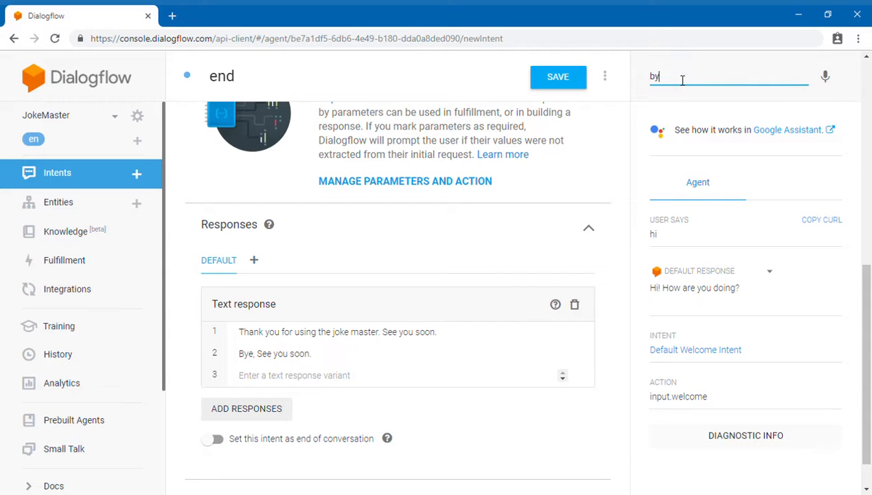
key("Return")
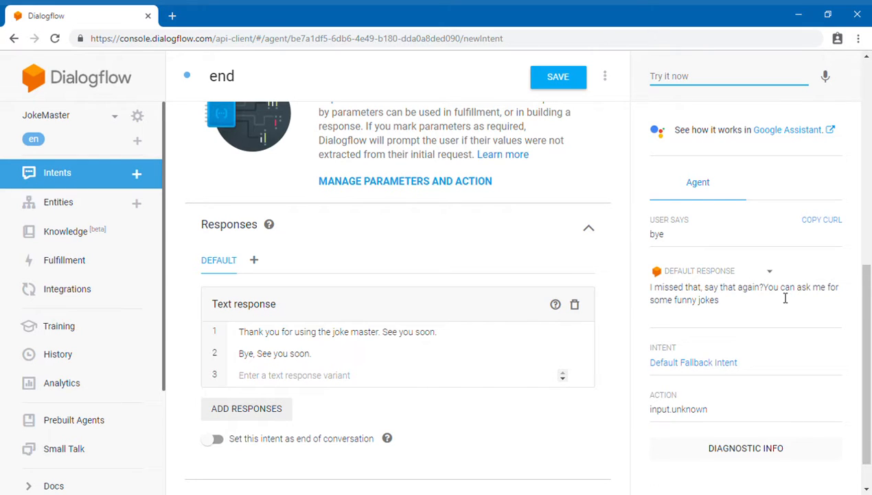
Step: Check the entity annotation of the training phrase "bye" and test the agent with "stop it"
left_click_drag(868, 316, 869, 111)
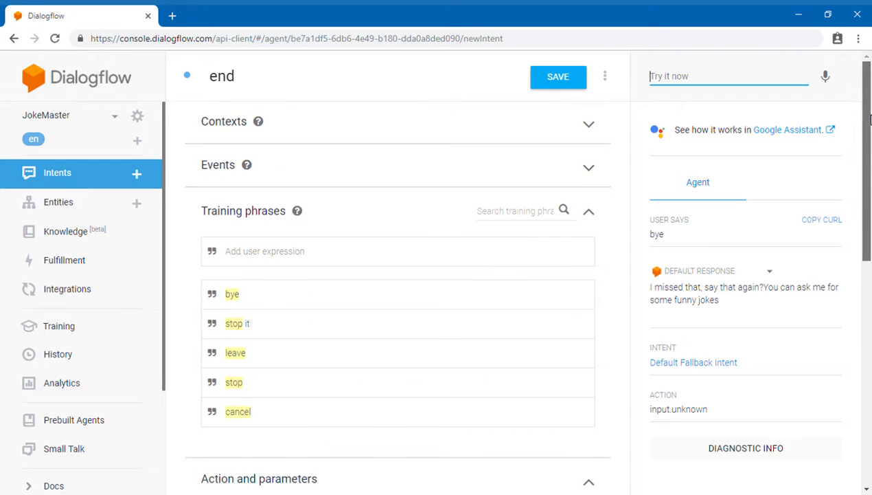
left_click(236, 293)
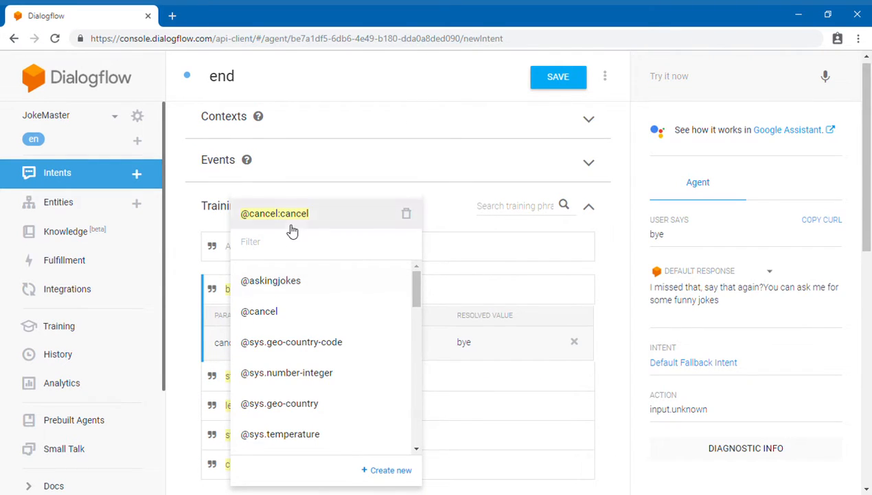
left_click(292, 230)
left_click(681, 79)
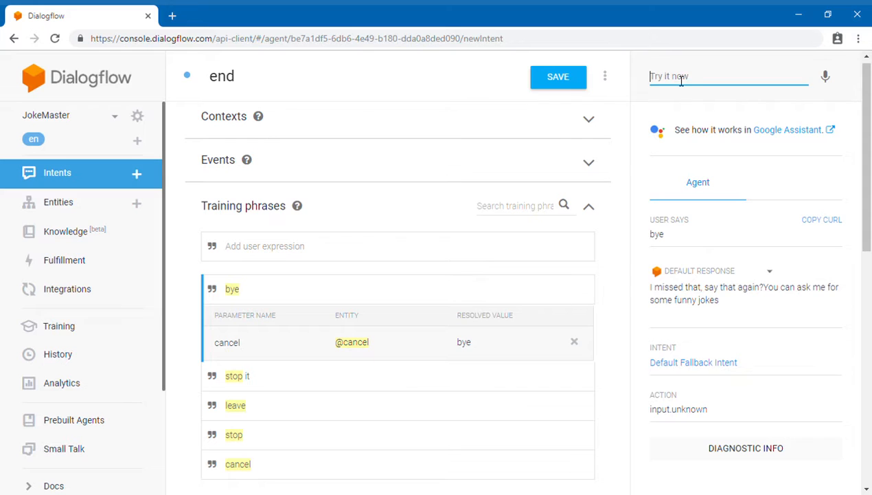
type("stop it")
key("Return")
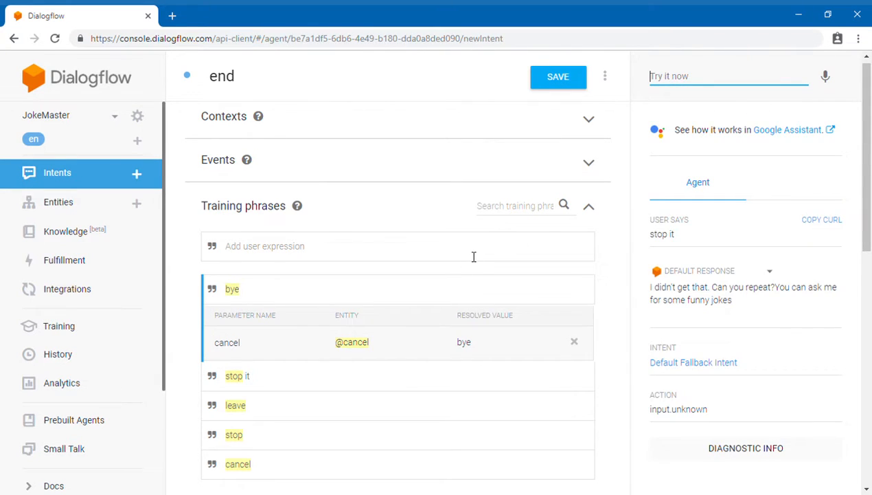
Step: Set the end intent as the end of the conversation and save it
scroll(461, 255, "down", 5)
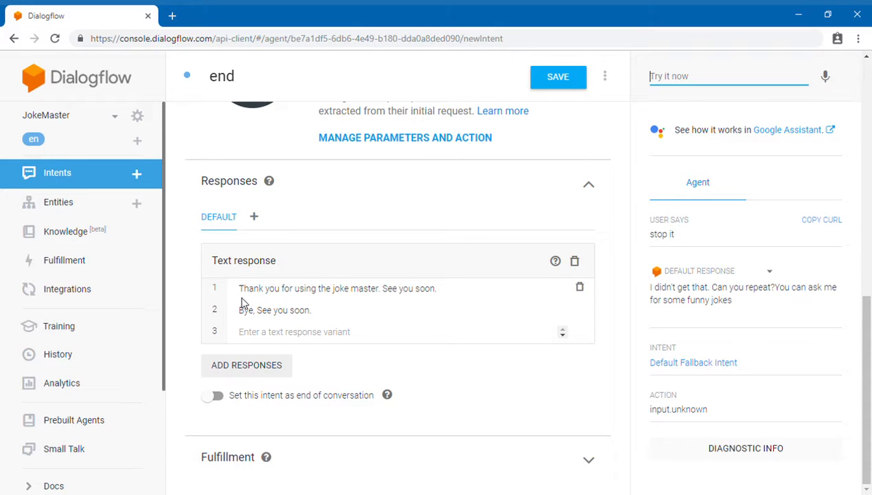
left_click(223, 399)
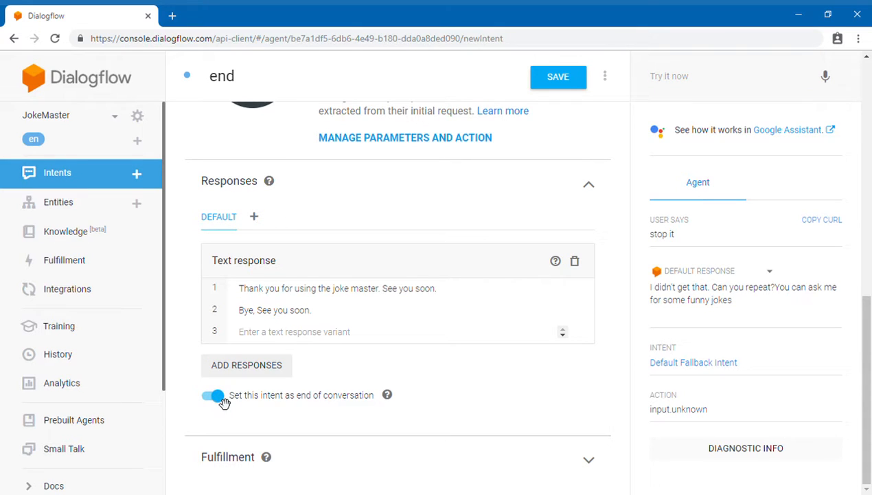
left_click(218, 397)
left_click(224, 407)
left_click(568, 79)
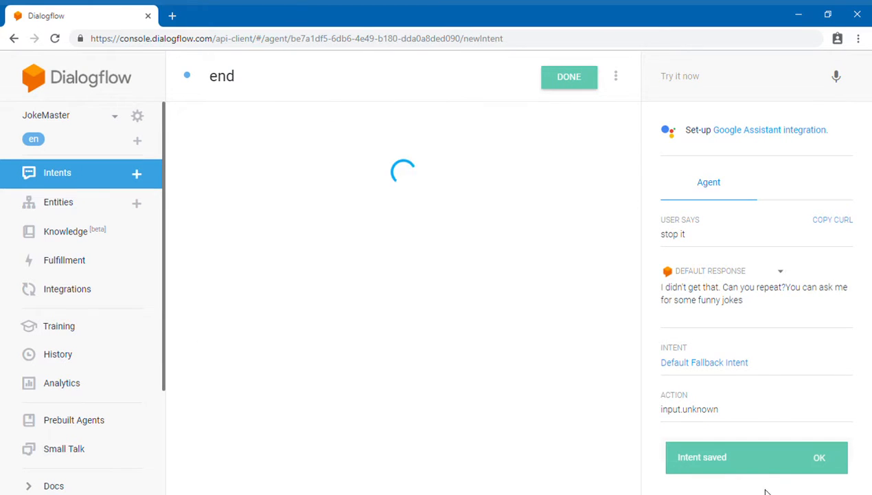
Step: Test the saved intent with "bye" and compare the reply with its text responses
left_click(687, 80)
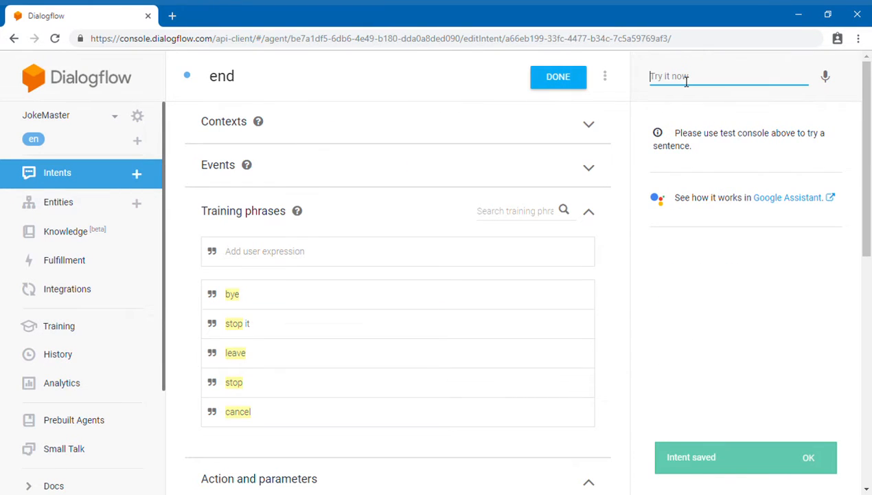
type("bye")
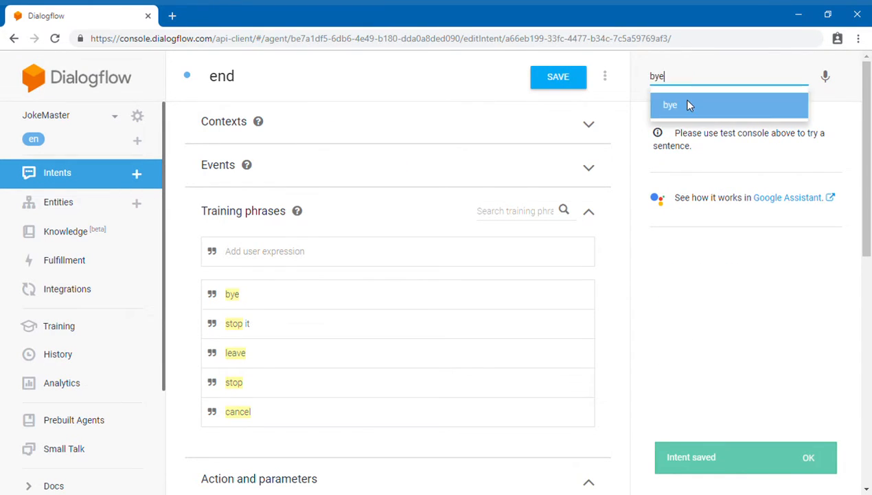
key("Return")
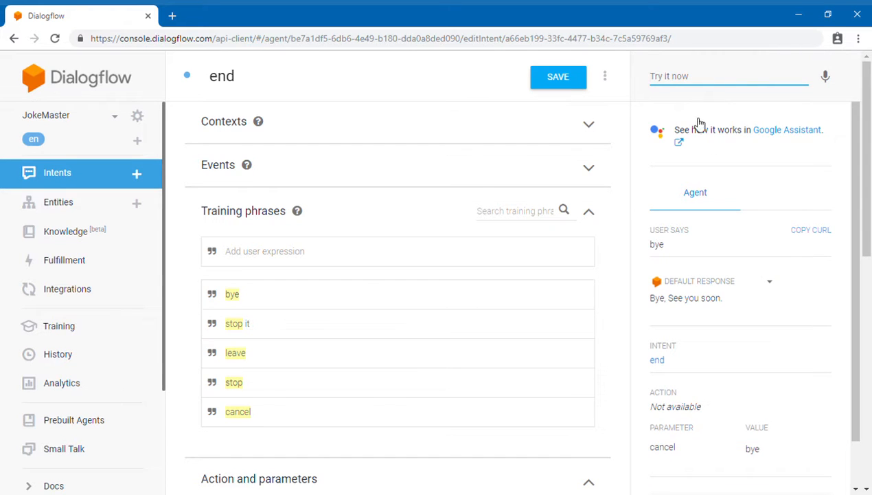
scroll(252, 355, "down", 8)
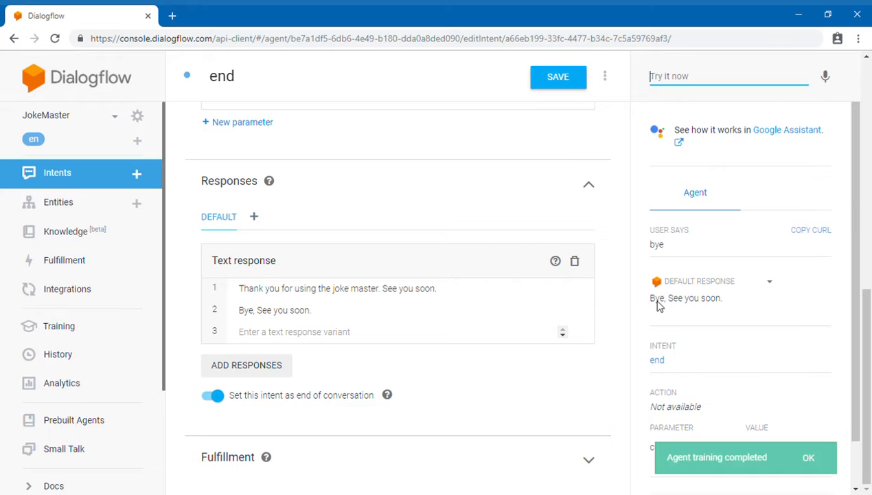
Step: Send "bye" to the agent once more and review the end intent's training phrases and responses
left_click(673, 83)
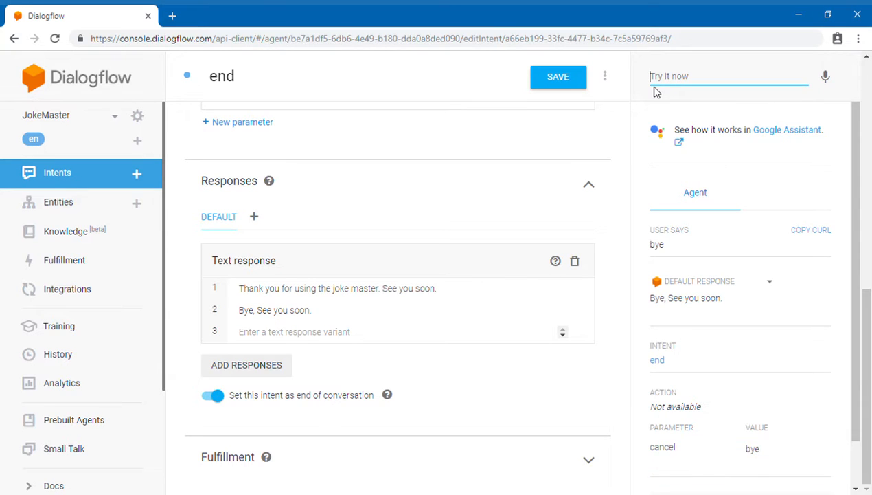
type("cancel")
key("Return")
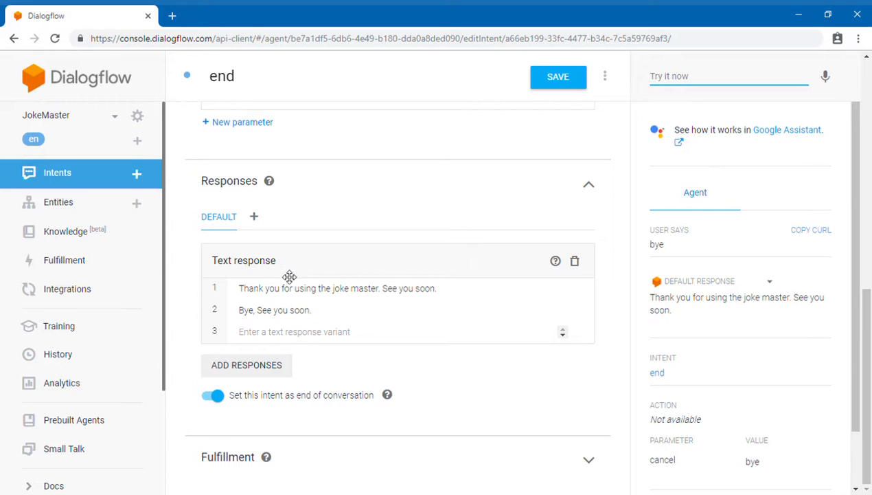
scroll(306, 259, "up", 5)
scroll(281, 182, "down", 5)
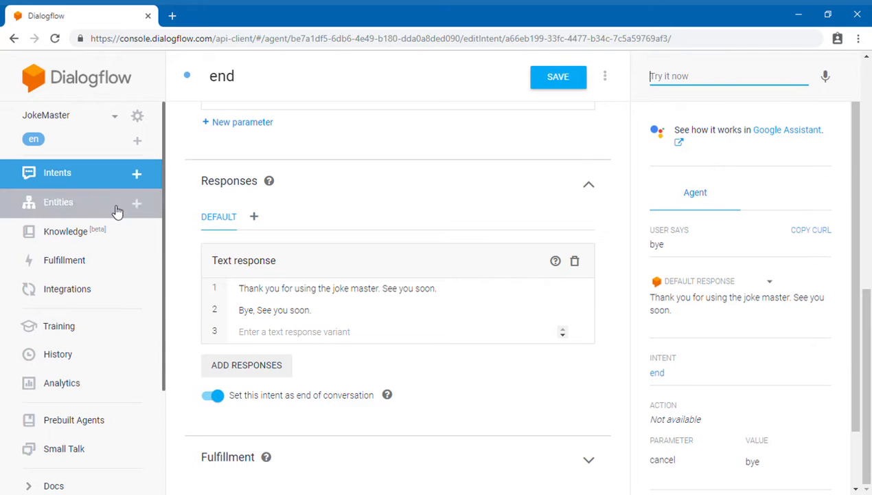
Step: Start a new intent and add the training phrases "Jokes" and "tell me some jokes"
left_click(137, 176)
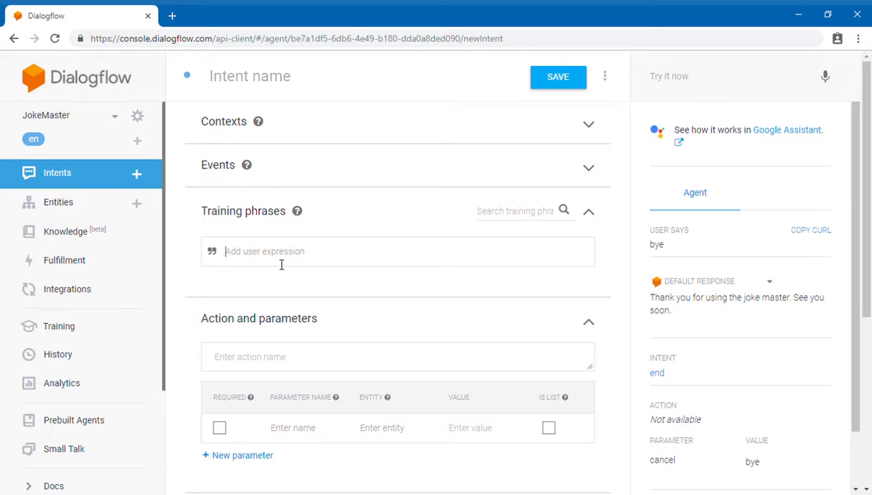
type("Jokes")
key("Return")
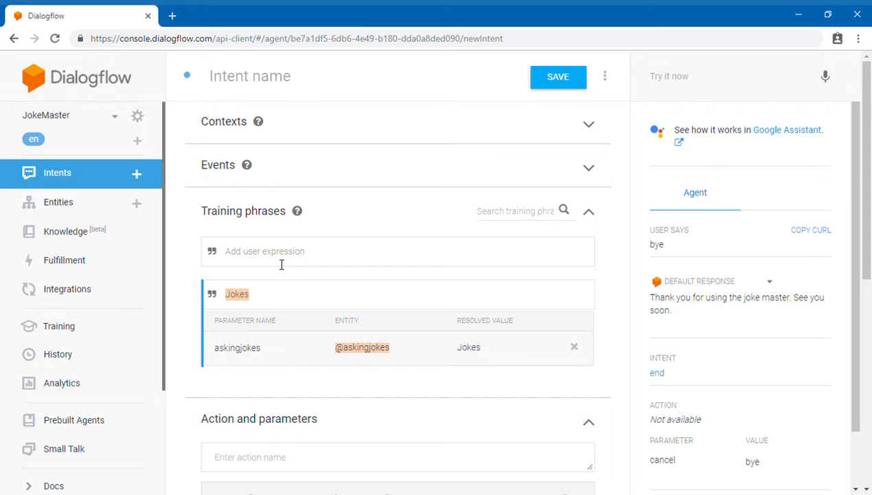
type("tell me some jokes")
key("Return")
Step: Add the training phrases "tell me laughables" and "tell me some funny things" to the new intent
type("tell me")
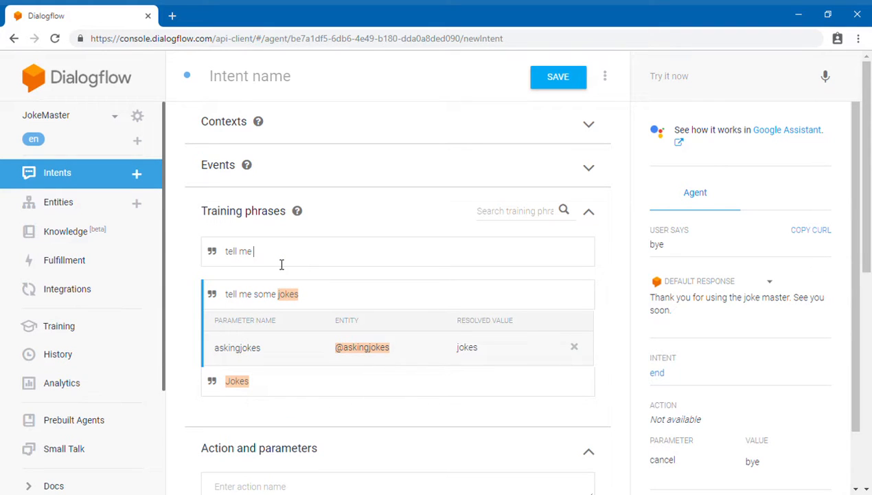
double_click(289, 294)
left_click(312, 290)
double_click(292, 296)
left_click(314, 250)
type("laughables")
key("Return")
type("tell ")
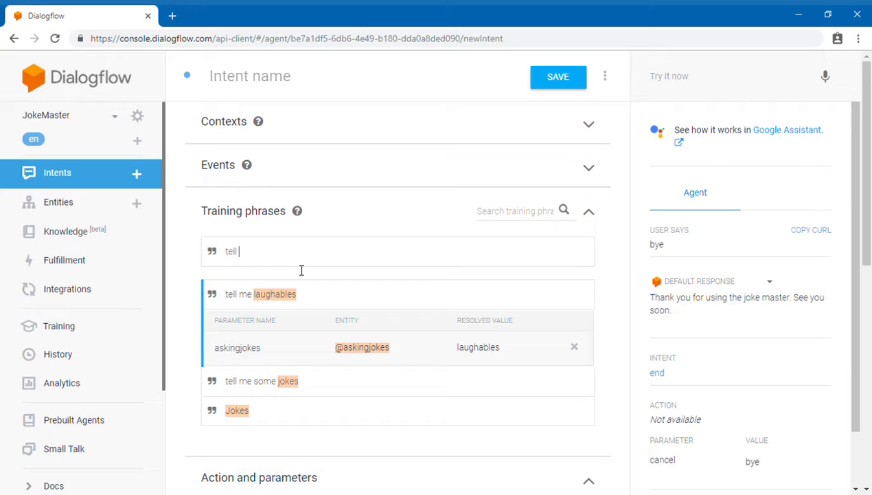
type("me some funny things")
key("Return")
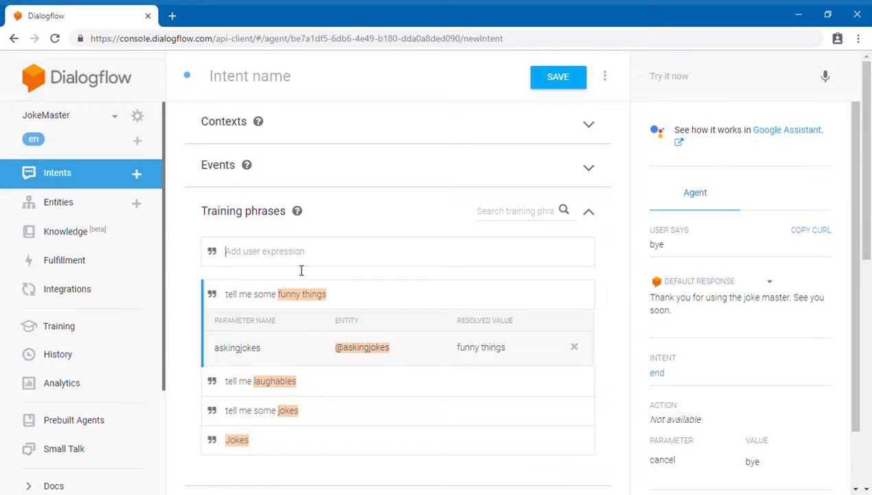
Step: Add the training phrases "funny jokes" and "humorous jokes" to the new intent
type("funny jokes")
key("Return")
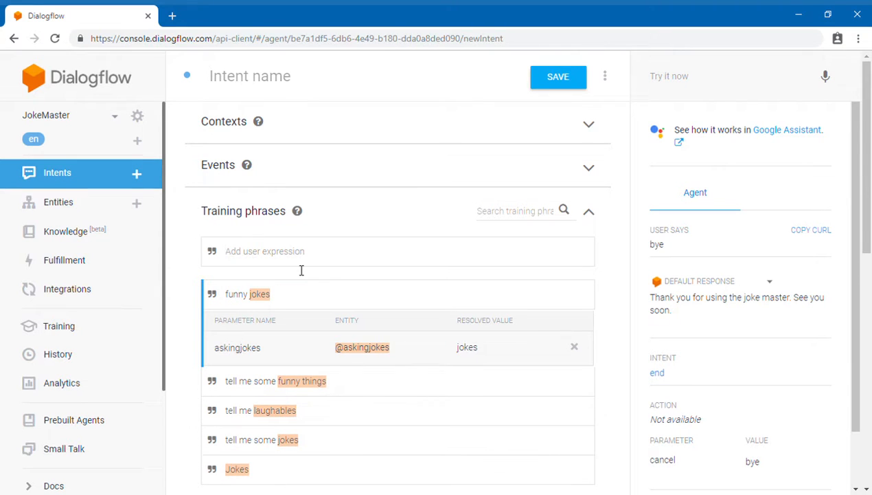
type("f")
key("BackSpace")
type("humorous jokes")
key("Return")
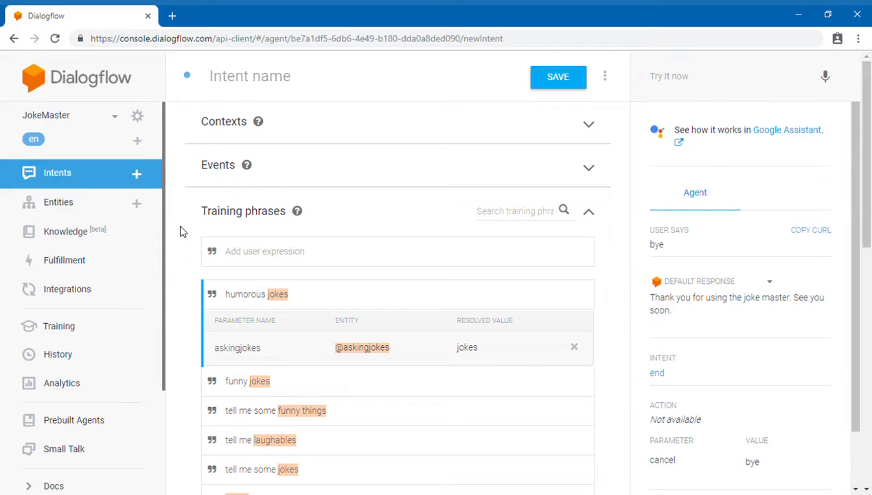
Step: Add the training phrase "tell me something" to the new intent
double_click(284, 295)
type("tell me somethinng")
key("BackSpace")
key("BackSpace")
type("g")
key("Return")
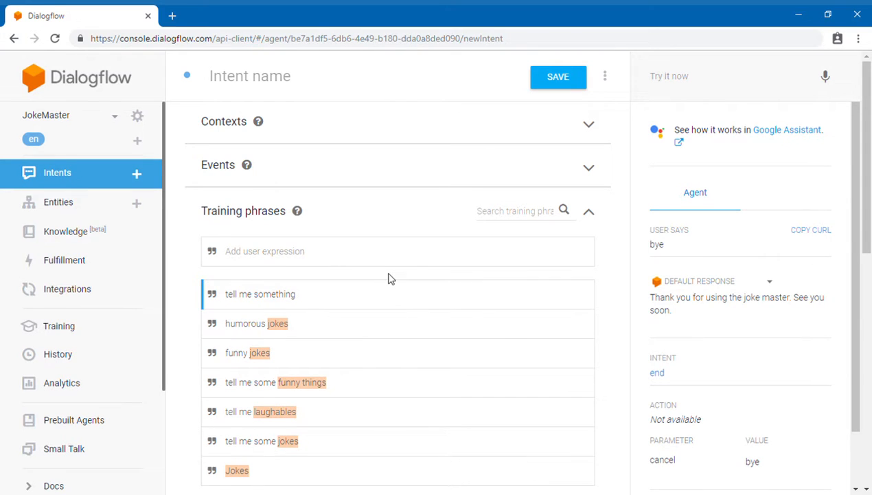
left_click(307, 303)
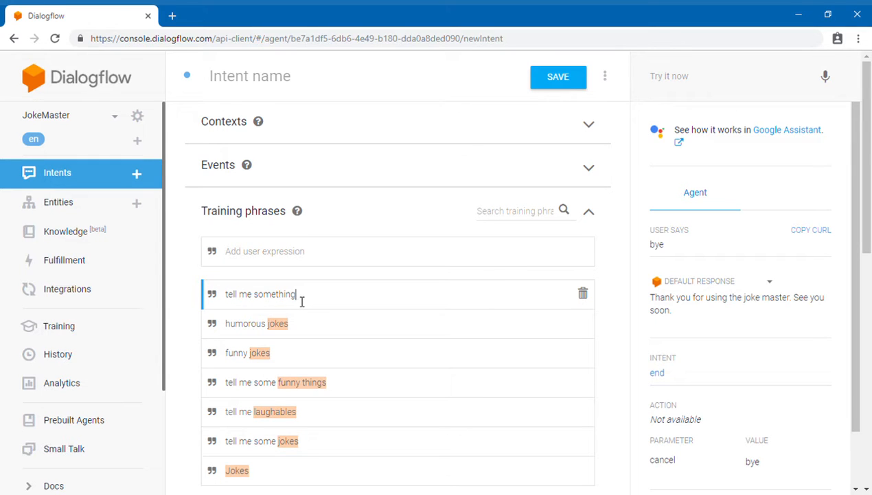
left_click_drag(301, 301, 229, 305)
double_click(246, 295)
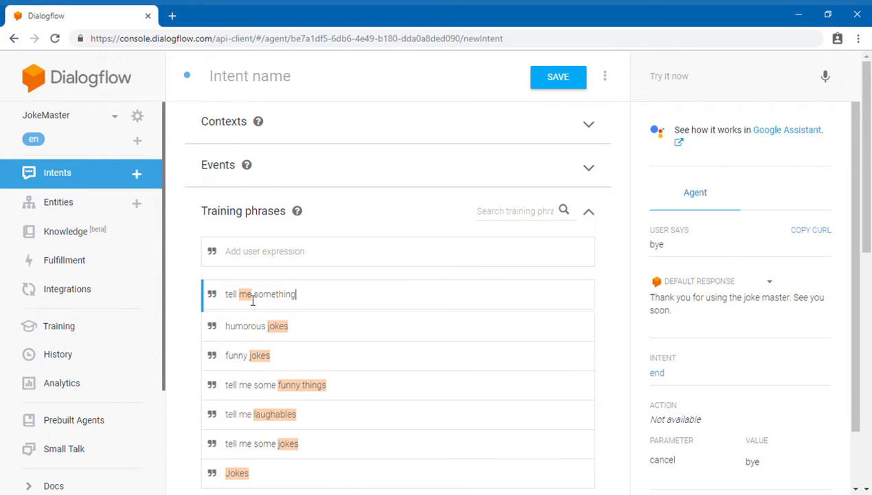
left_click(252, 296)
left_click(250, 296)
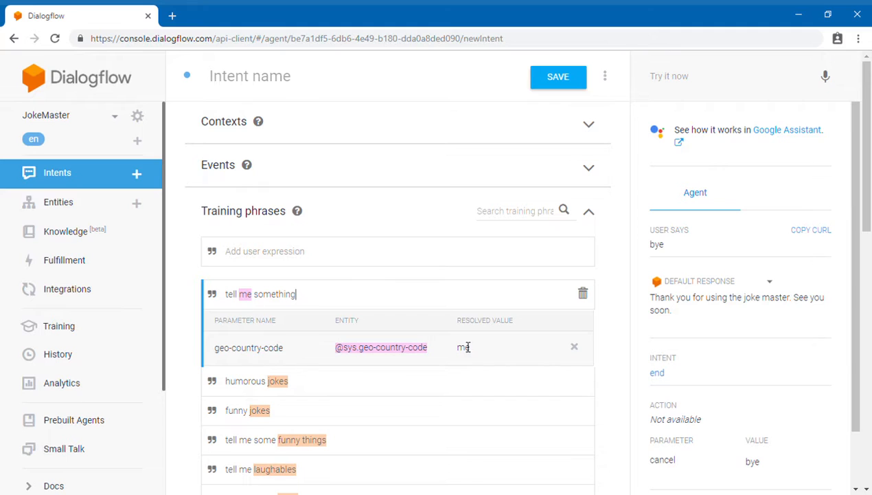
left_click(574, 347)
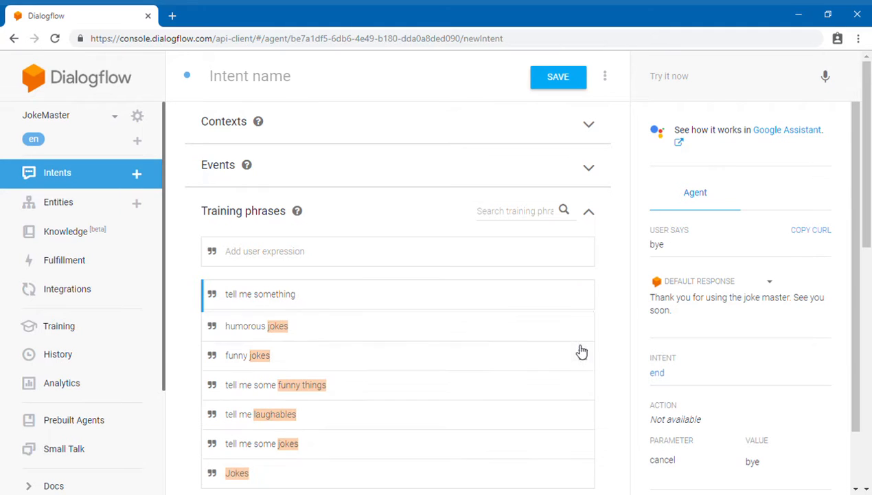
double_click(231, 294)
left_click(344, 303)
triple_click(343, 303)
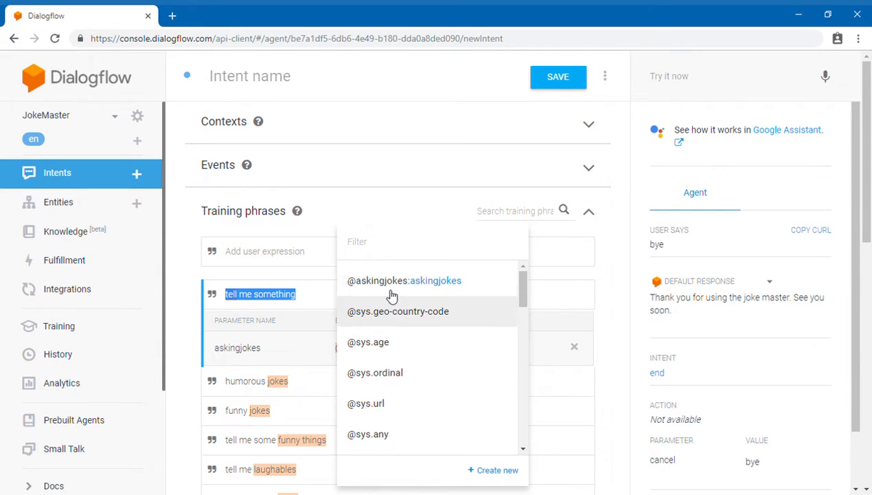
left_click(391, 295)
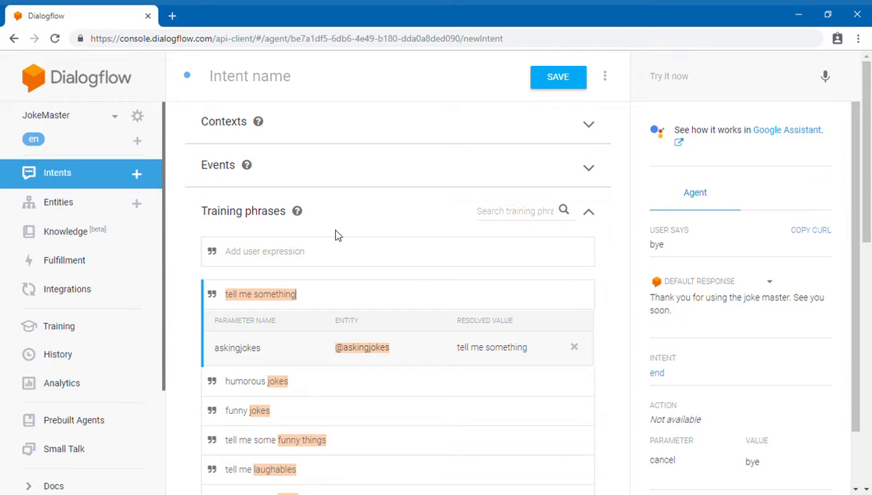
Step: Enter the text response "Early bird catches the worm, but the late mice gets the cheese" for the new intent
scroll(282, 381, "down", 5)
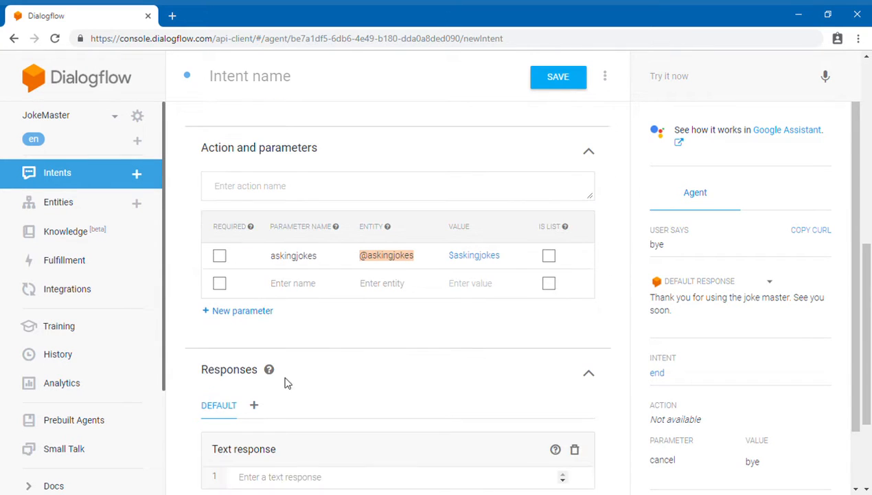
scroll(335, 283, "up", 5)
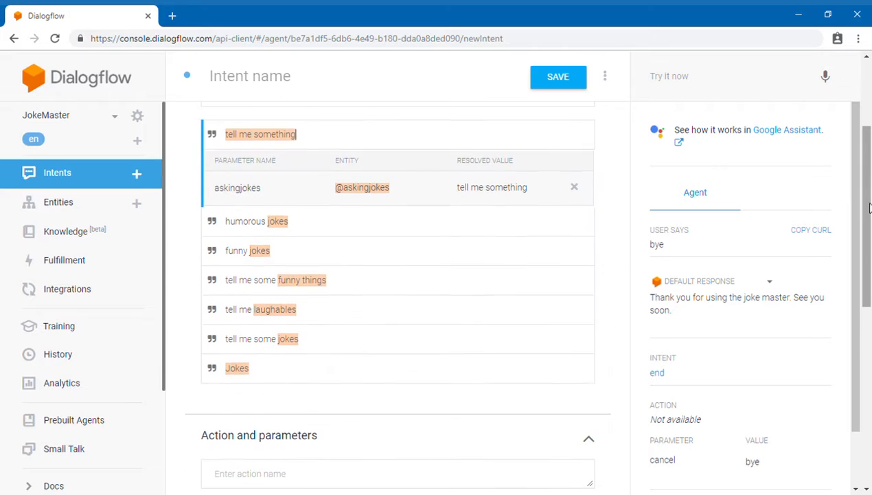
scroll(862, 206, "up", 3)
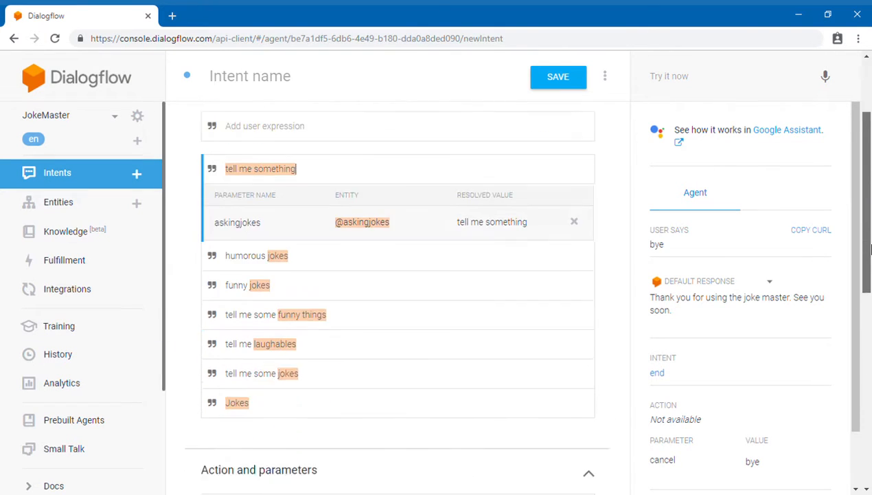
scroll(862, 146, "down", 2)
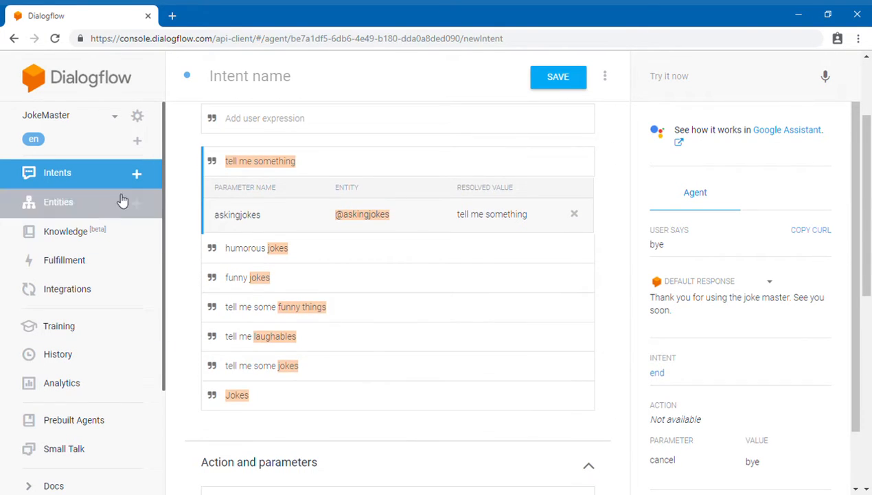
scroll(254, 187, "up", 2)
left_click_drag(867, 190, 869, 440)
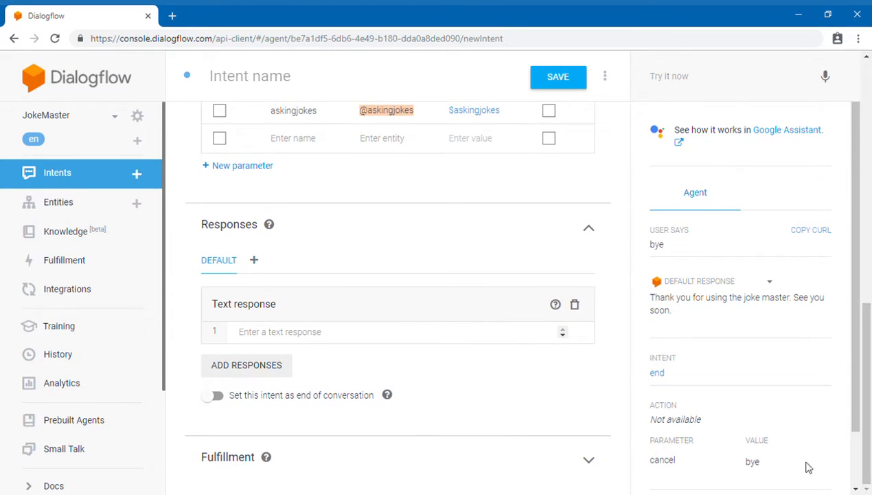
left_click(395, 337)
type("Ear")
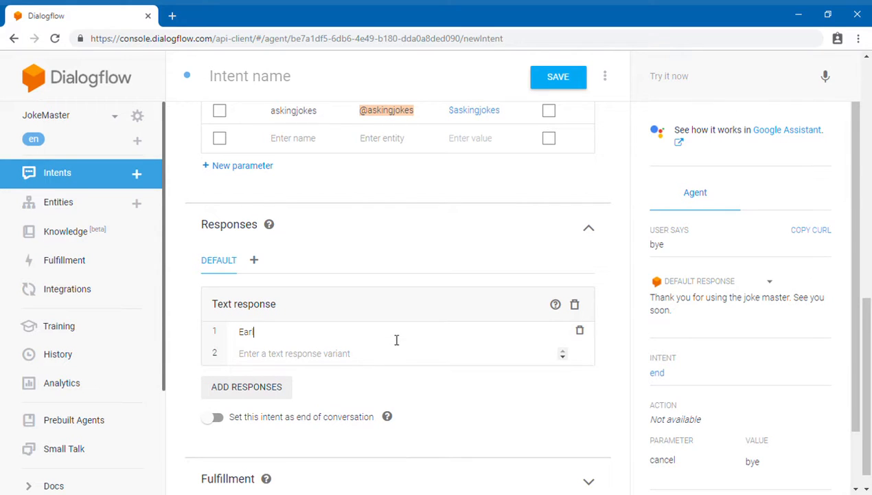
type("ly bird catches the worm, bu")
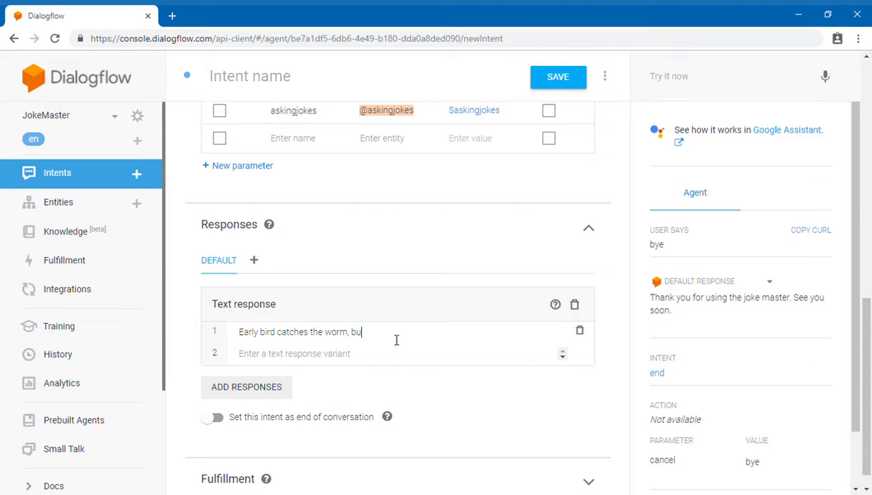
type("t the ")
type("late m")
type("ice gets the cheese")
Step: Correct "mice" to "mouse" in the text response and commit the response line
key("Left")
key("Left")
key("Left")
key("Left")
key("Left")
key("Left")
key("Left")
key("Left")
key("Left")
key("Left")
key("Left")
key("Left")
key("Left")
key("Left")
key("Left")
key("Left")
key("Left")
key("Left")
type("ou")
key("BackSpace")
key("BackSpace")
key("BackSpace")
type("ou")
key("Delete")
type("s")
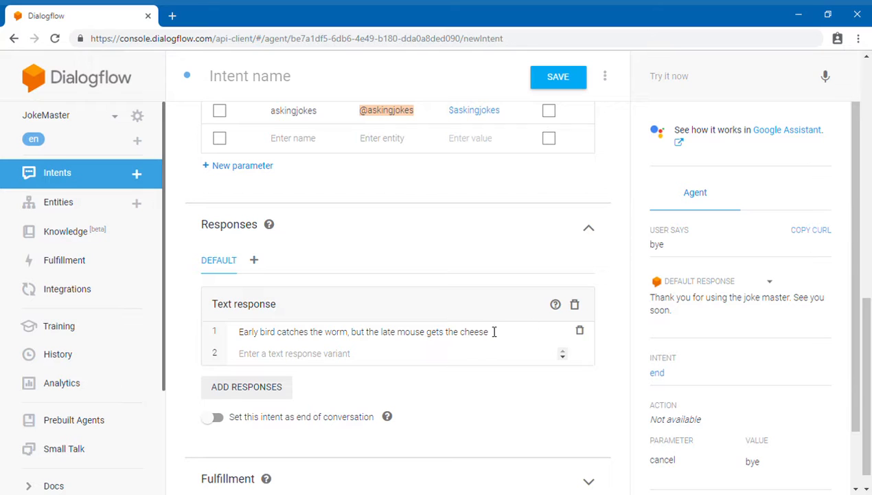
left_click(492, 332)
key("Return")
Step: Save the new joke-request intent without making it the end of the conversation
scroll(511, 230, "down", 1)
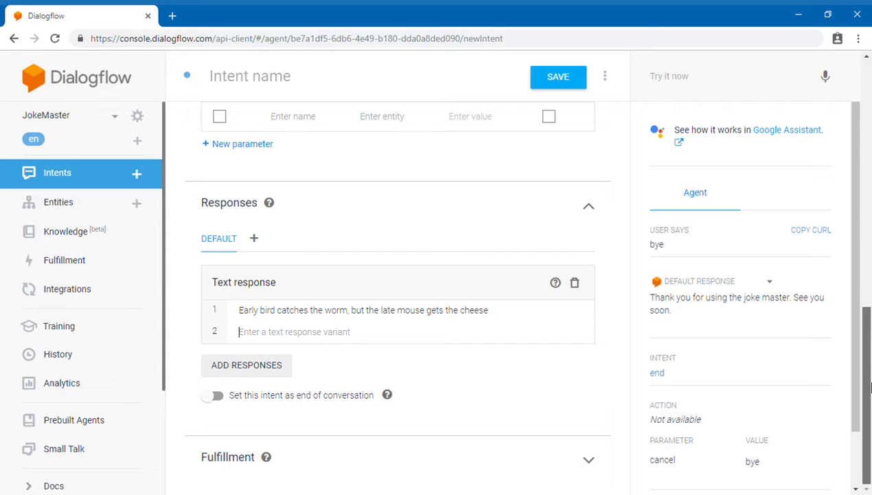
left_click(213, 401)
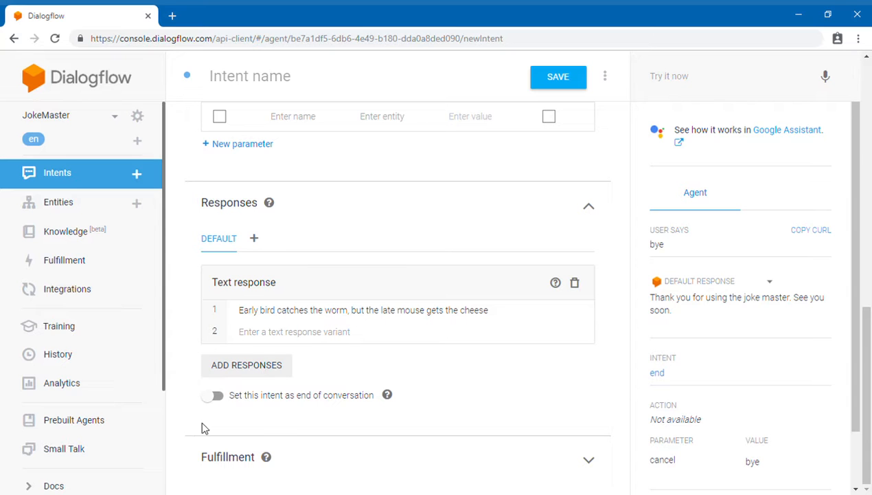
left_click_drag(869, 395, 868, 204)
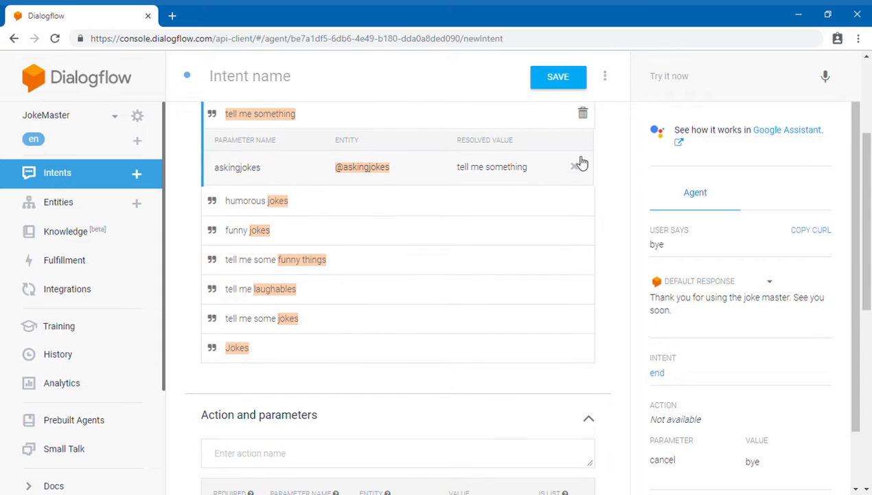
left_click(567, 90)
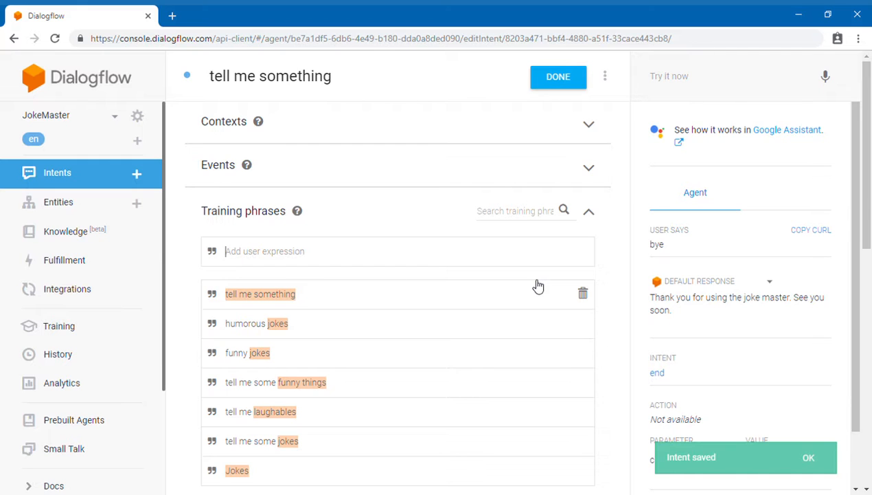
Step: Test the agent by sending it the message "tell me somthing"
left_click(663, 86)
type("tell")
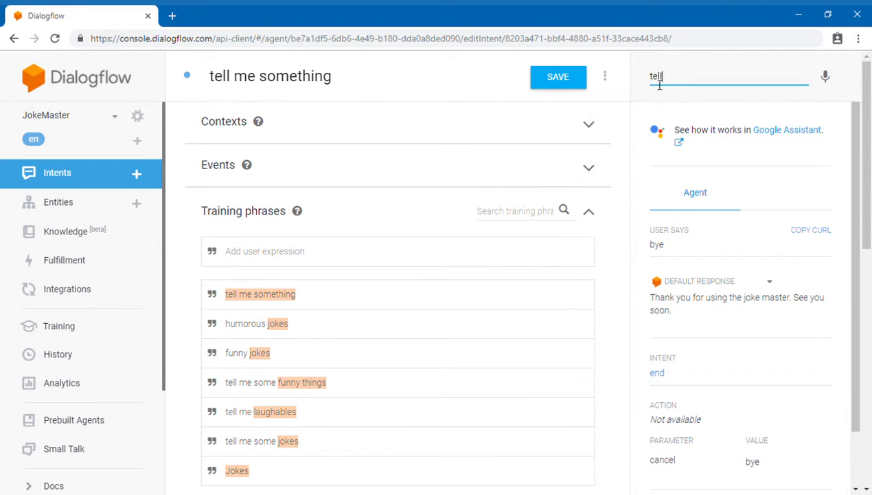
type(" me something")
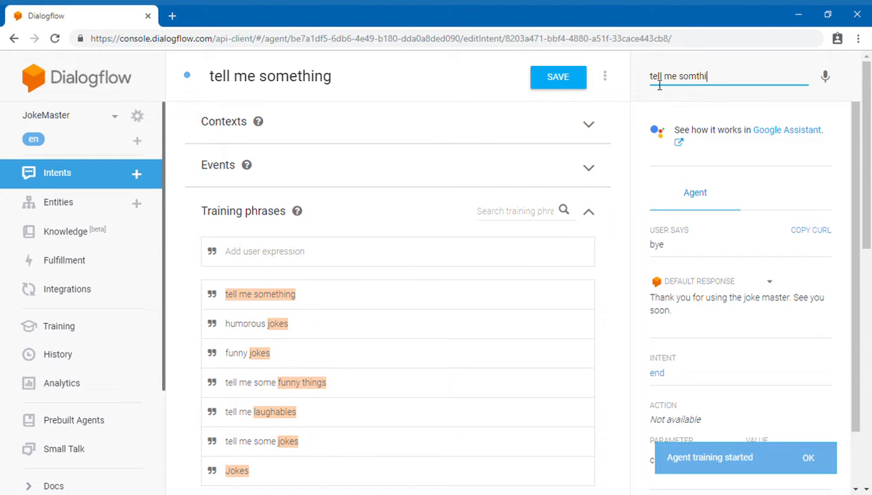
key("Return")
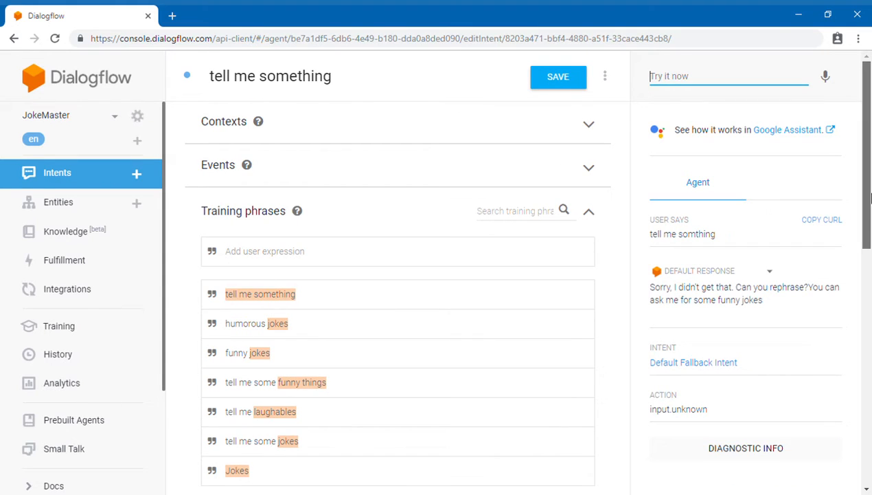
Step: Save the intent again and test the agent with the message "tell me some jokes"
left_click(576, 82)
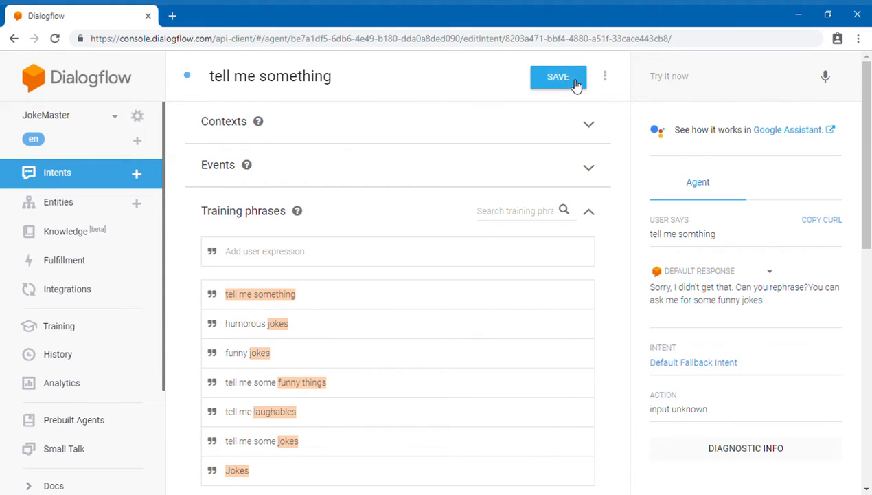
left_click(670, 85)
type("tell me some")
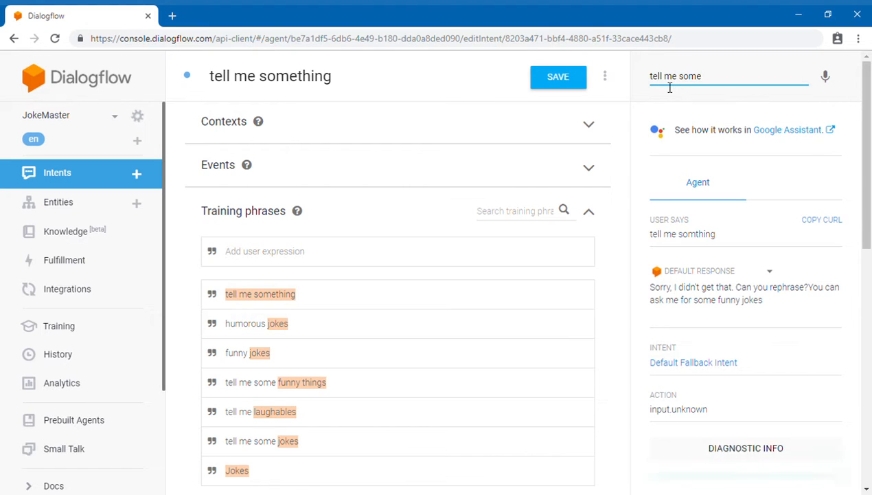
type("jokes")
key("Return")
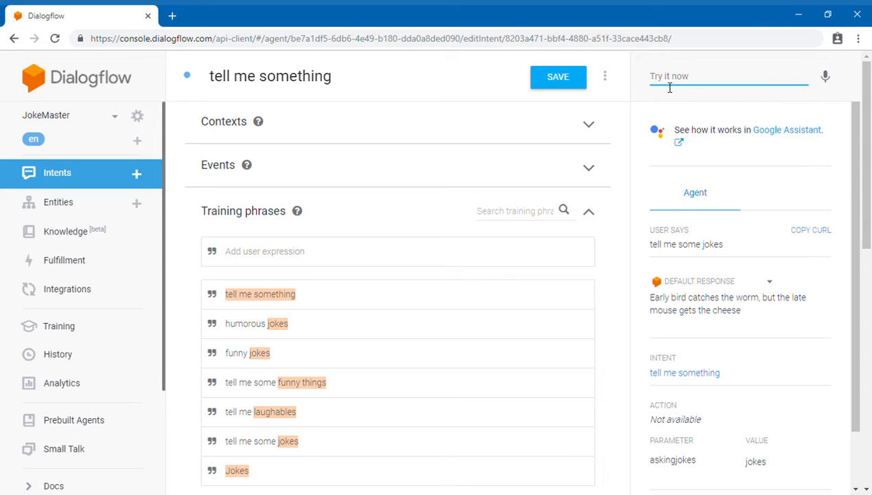
Step: Open the JokeMaster agent's settings
mouse_move(869, 246)
left_mouse_down()
mouse_move(868, 434)
mouse_move(863, 253)
left_mouse_up()
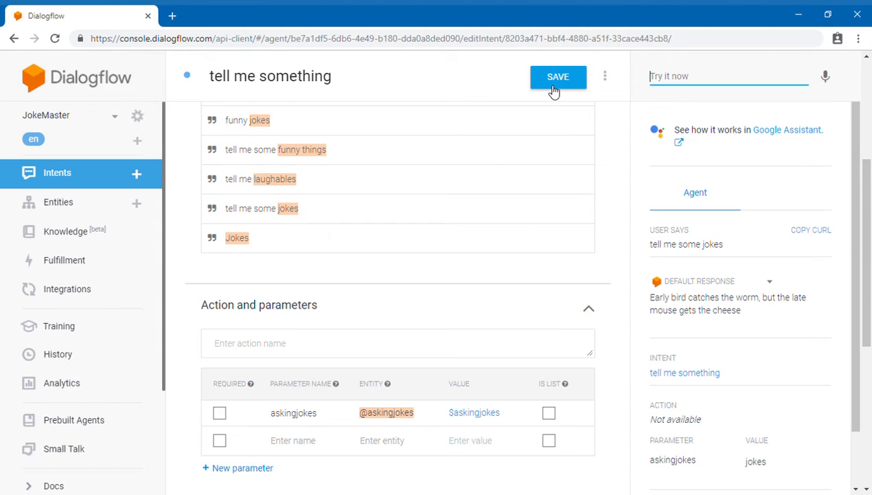
left_click(142, 119)
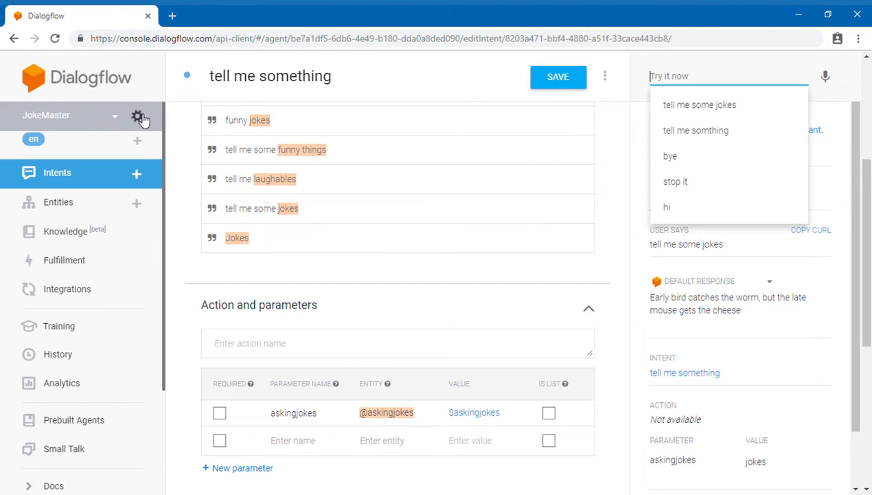